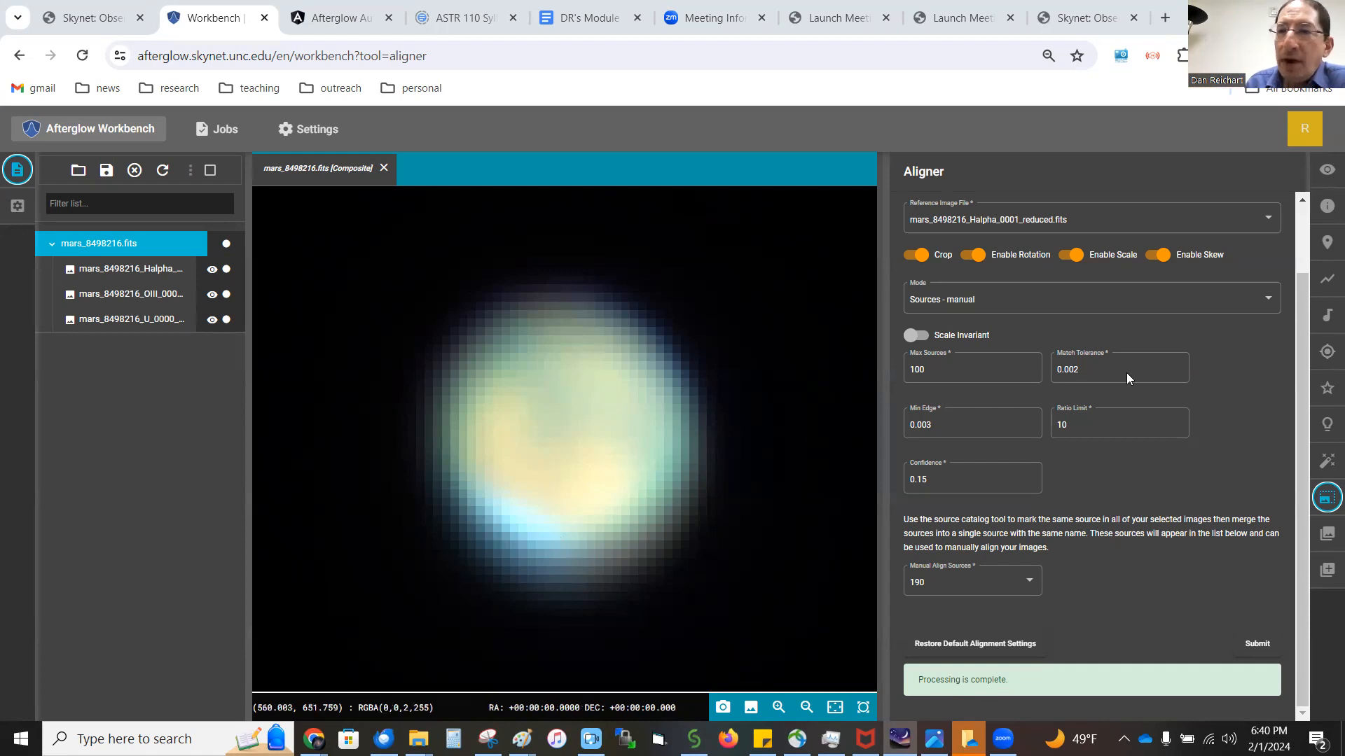
In the display settings, select the mars_8498216_Halpha_0001_reduced.fits layer and link all layers by pixel value
{"action": "left_click", "coordinate": [1327, 171]}
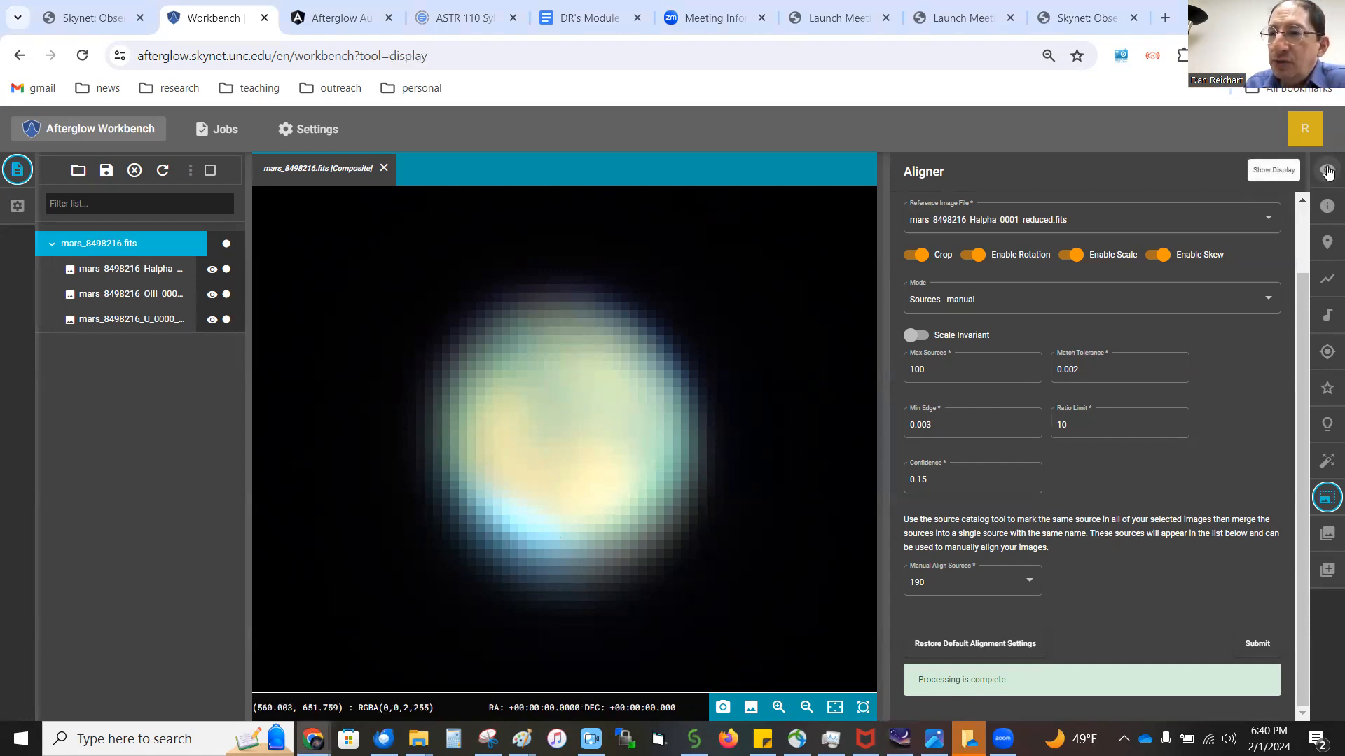
{"action": "scroll", "coordinate": [1292, 367], "scroll_direction": "up", "scroll_amount": 3}
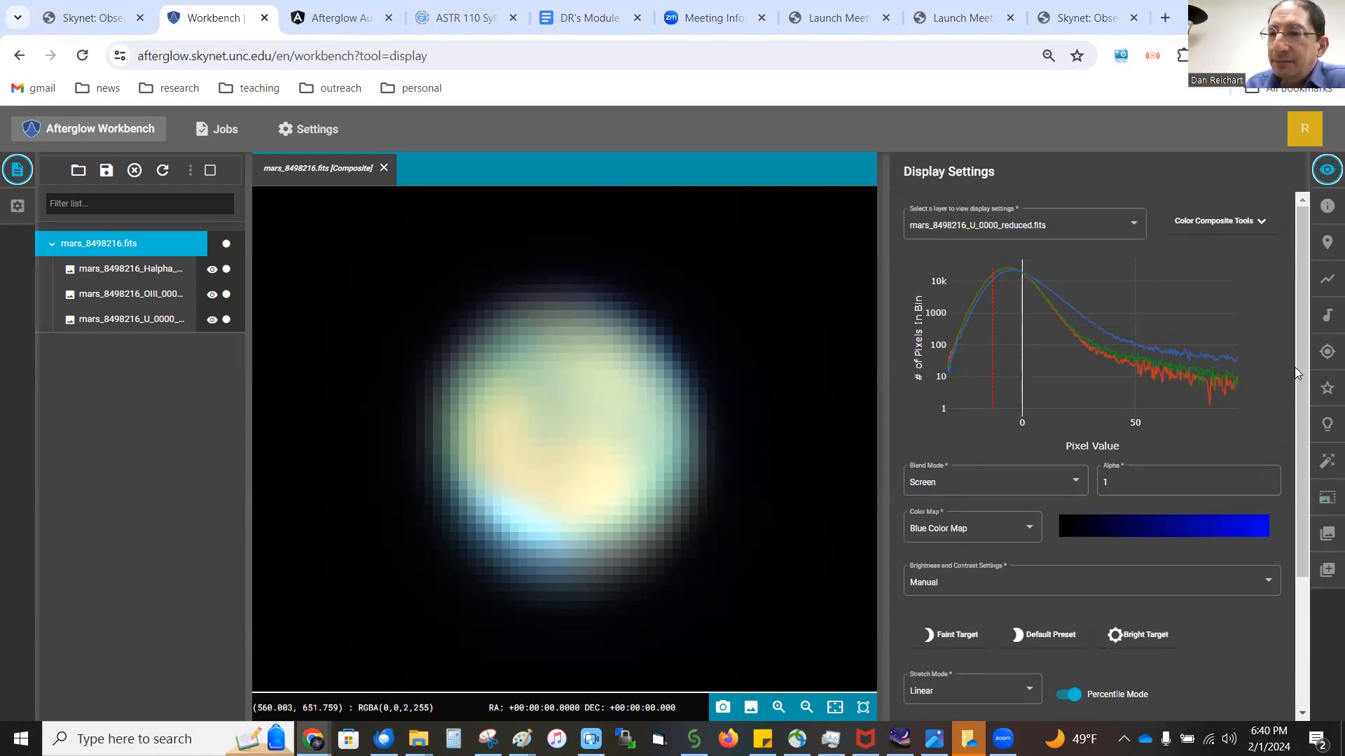
{"action": "left_click", "coordinate": [997, 234]}
{"action": "left_click", "coordinate": [1024, 200]}
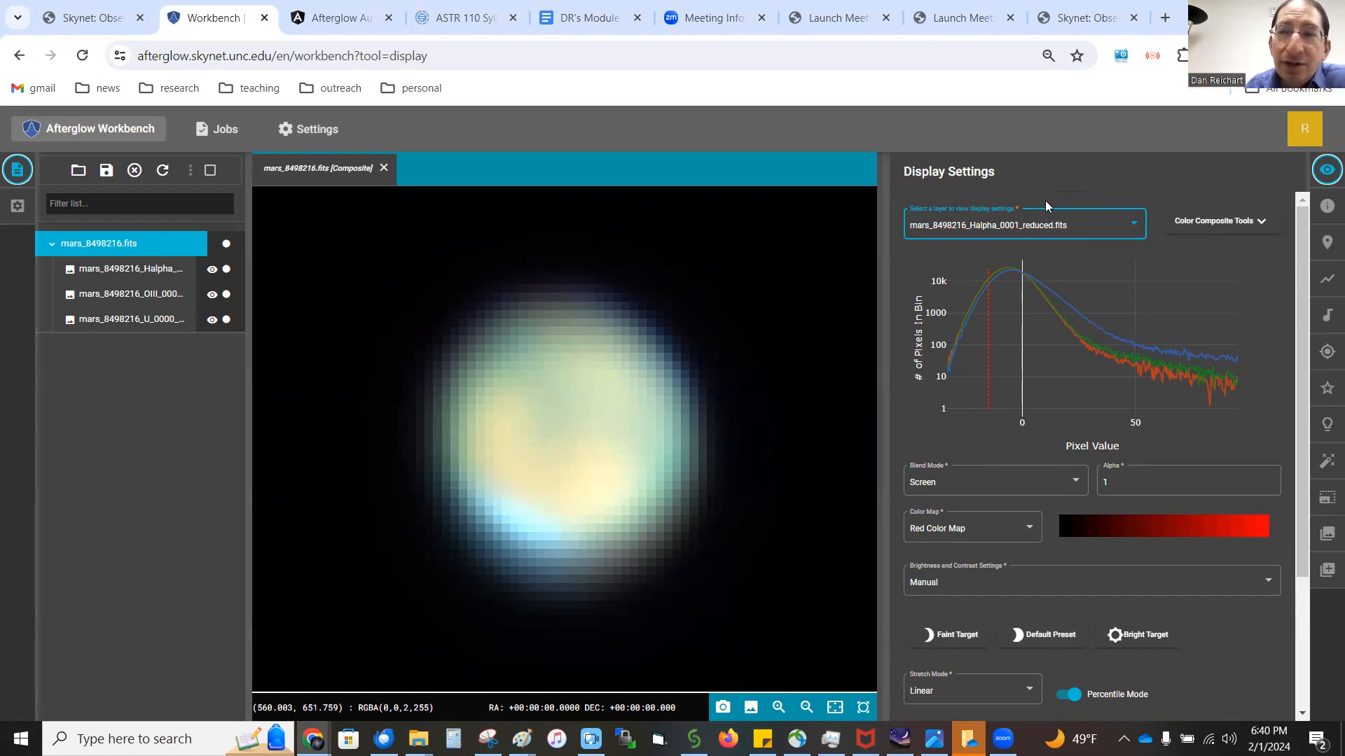
{"action": "left_click", "coordinate": [1239, 222]}
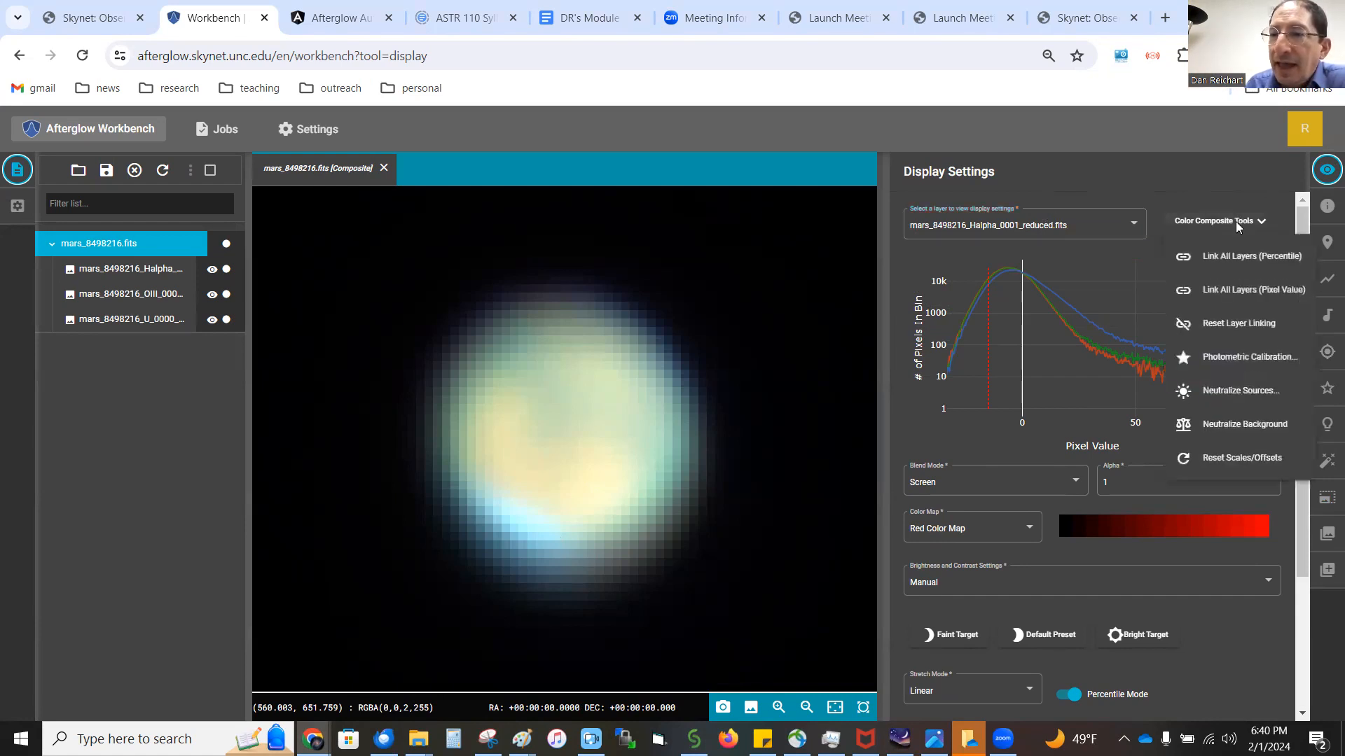
{"action": "left_click", "coordinate": [1232, 299]}
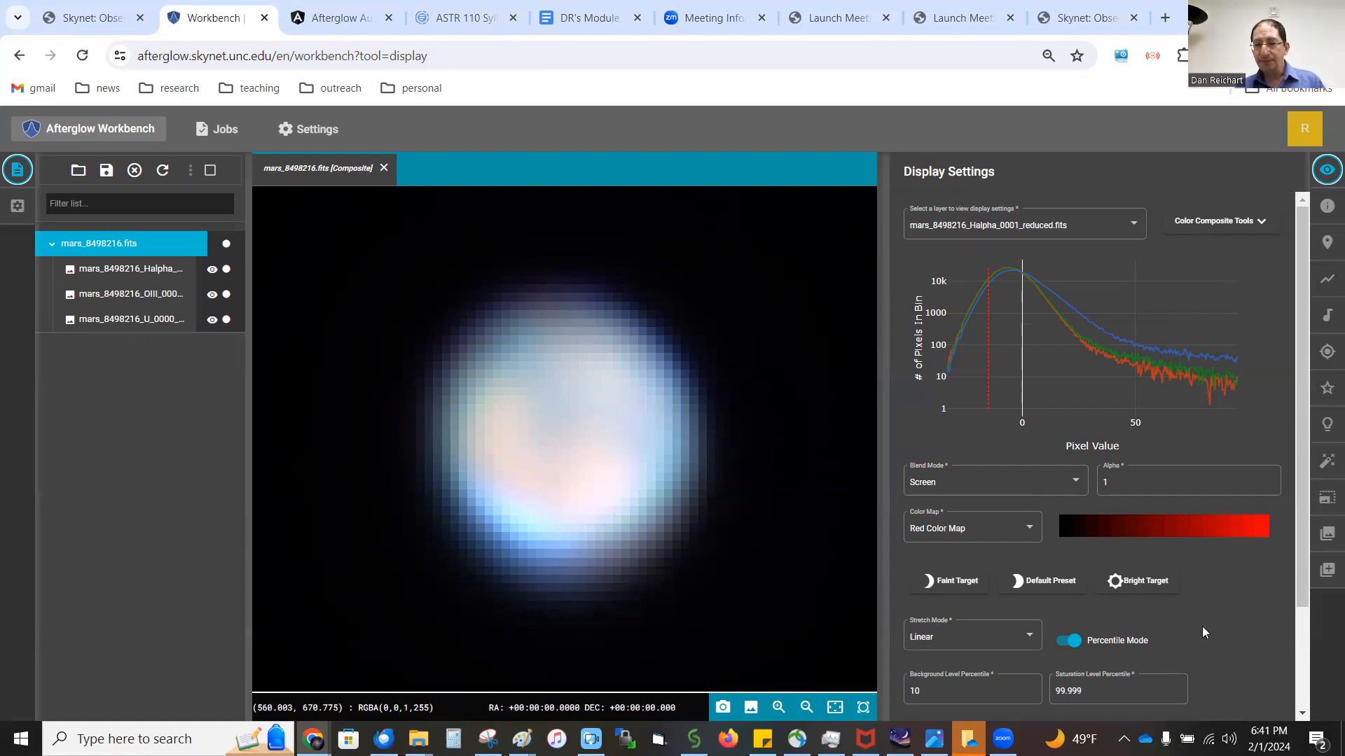
Set the layer scale of the blue mars_8498216_U_0000_reduced.fits layer to 0.8
{"action": "scroll", "coordinate": [1204, 626], "scroll_direction": "down", "scroll_amount": 2}
{"action": "left_click", "coordinate": [926, 610]}
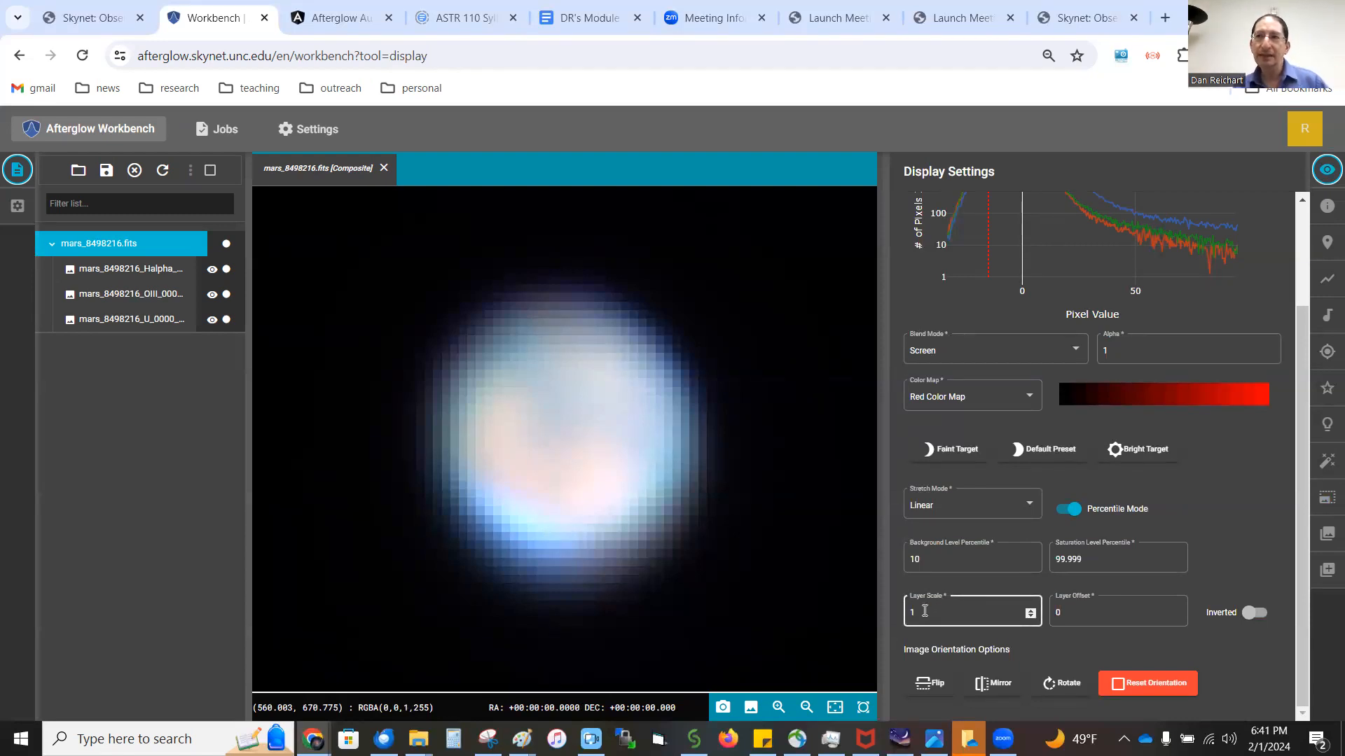
{"action": "scroll", "coordinate": [924, 610], "scroll_direction": "up", "scroll_amount": 2}
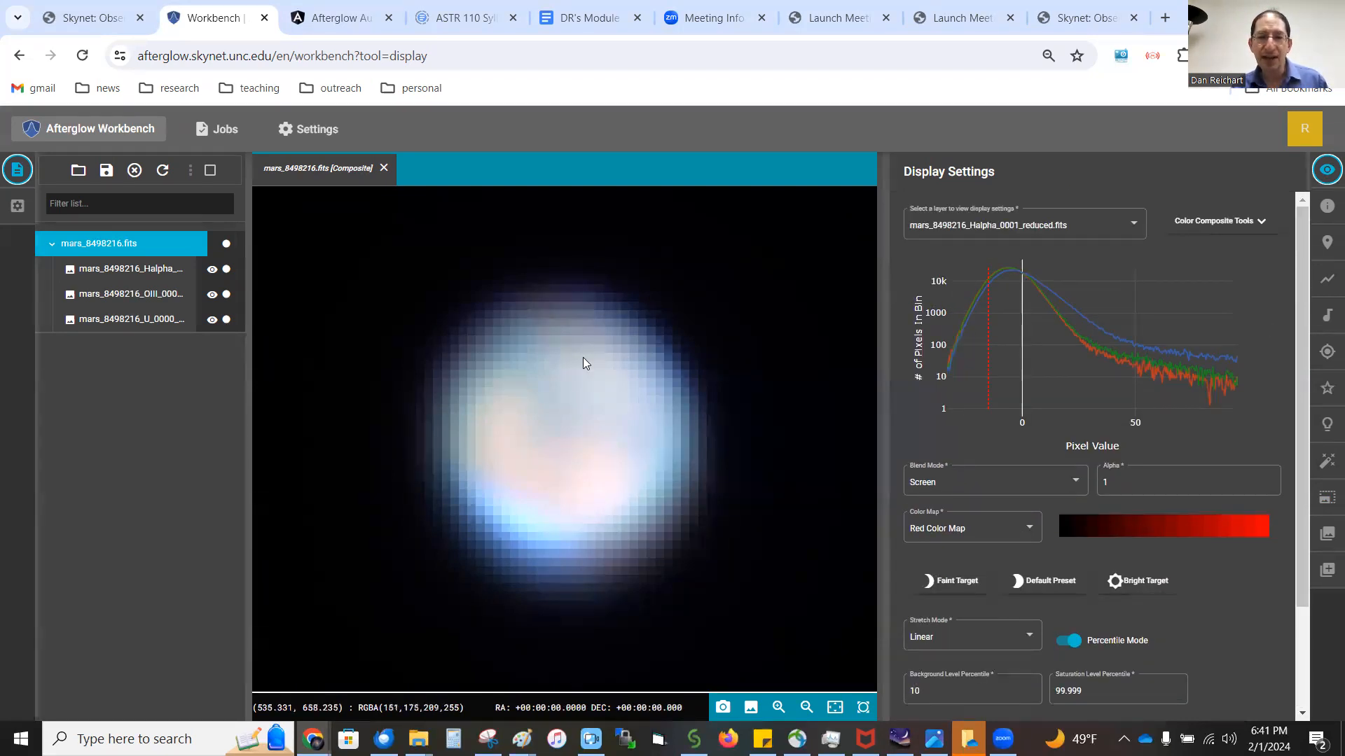
{"action": "left_click", "coordinate": [965, 226]}
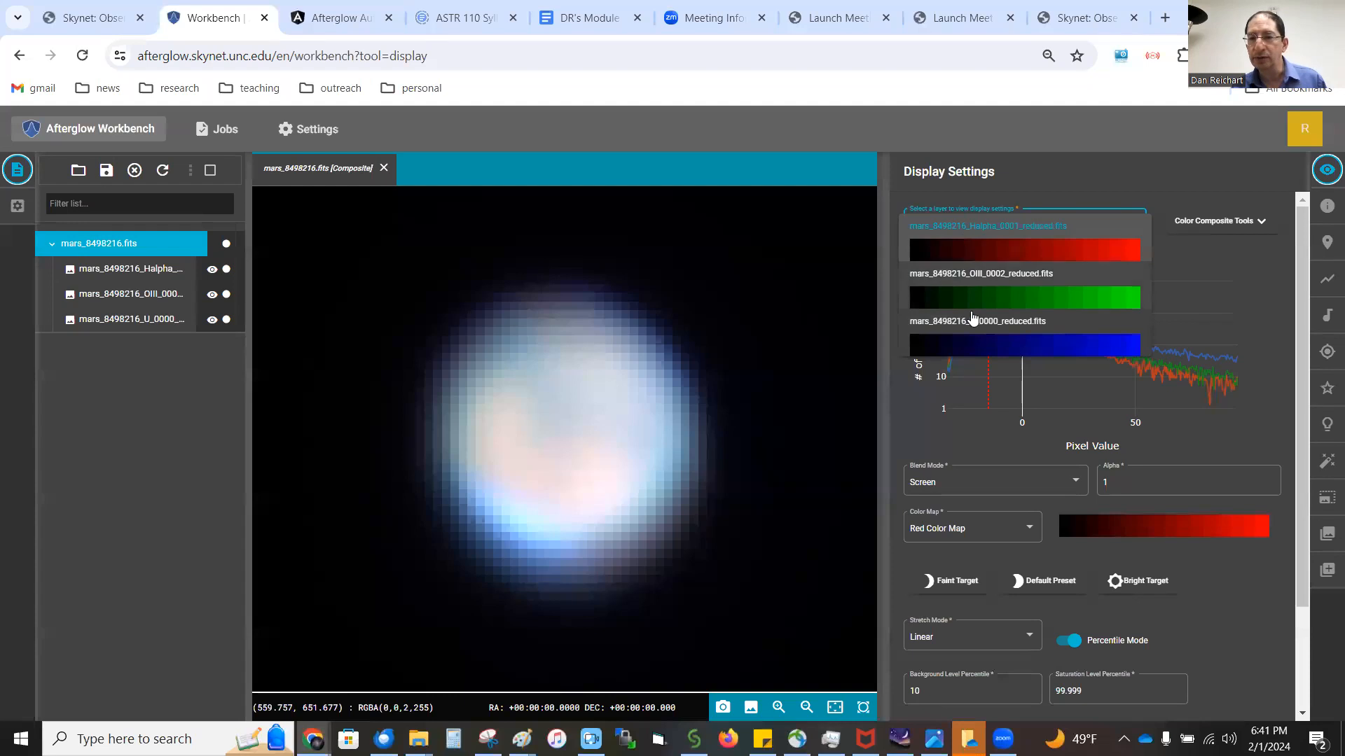
{"action": "left_click", "coordinate": [972, 346]}
{"action": "scroll", "coordinate": [1154, 515], "scroll_direction": "down", "scroll_amount": 1}
{"action": "left_click", "coordinate": [951, 616]}
{"action": "type", "text": "0.9"}
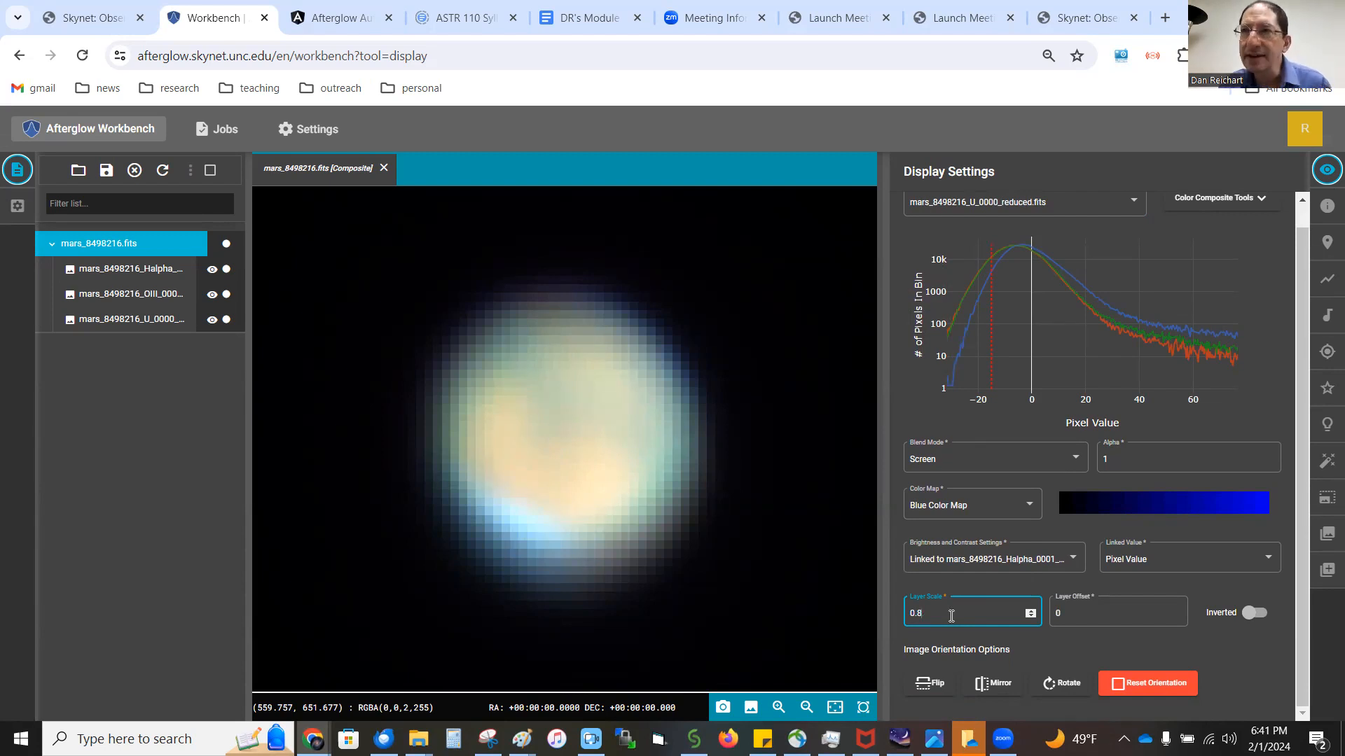
Set the layer scale of the green mars_8498216_OIII_0002_reduced.fits layer to 0.9
{"action": "left_click", "coordinate": [969, 203]}
{"action": "left_click", "coordinate": [972, 227]}
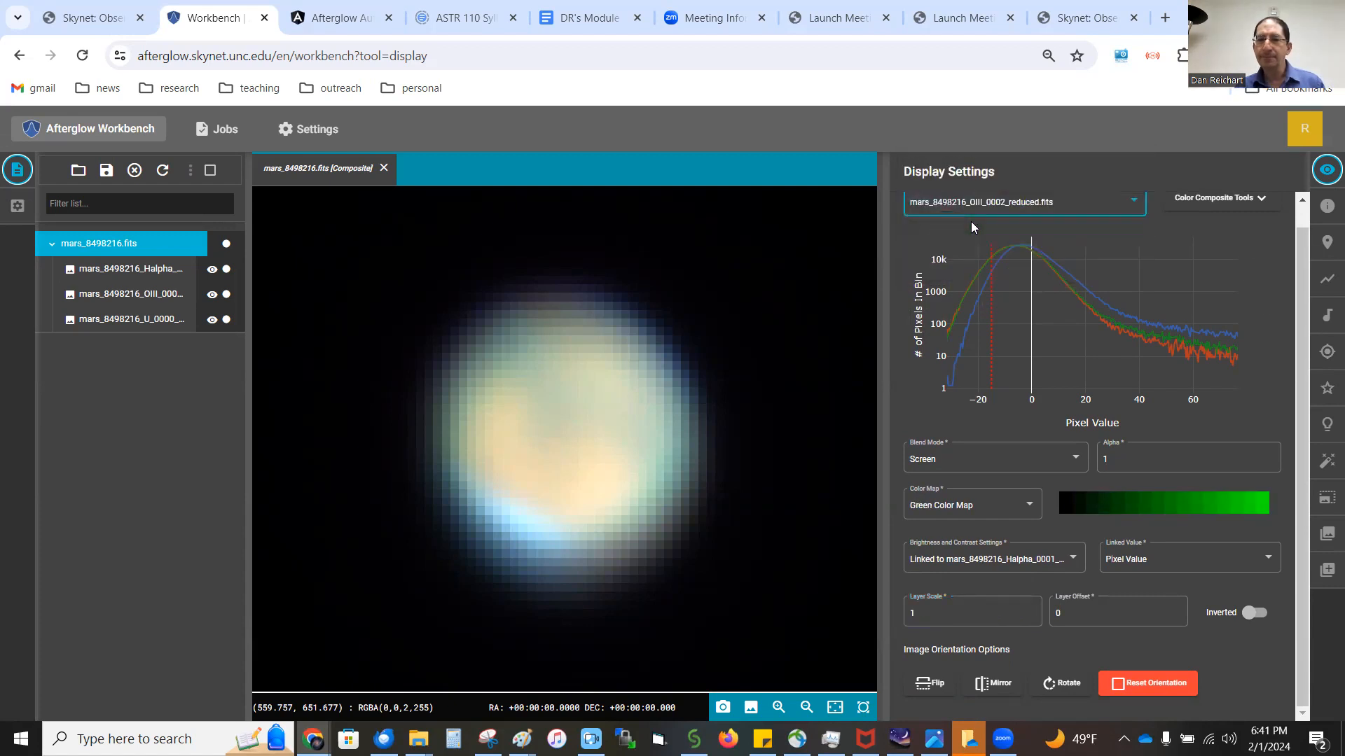
{"action": "left_click", "coordinate": [931, 609]}
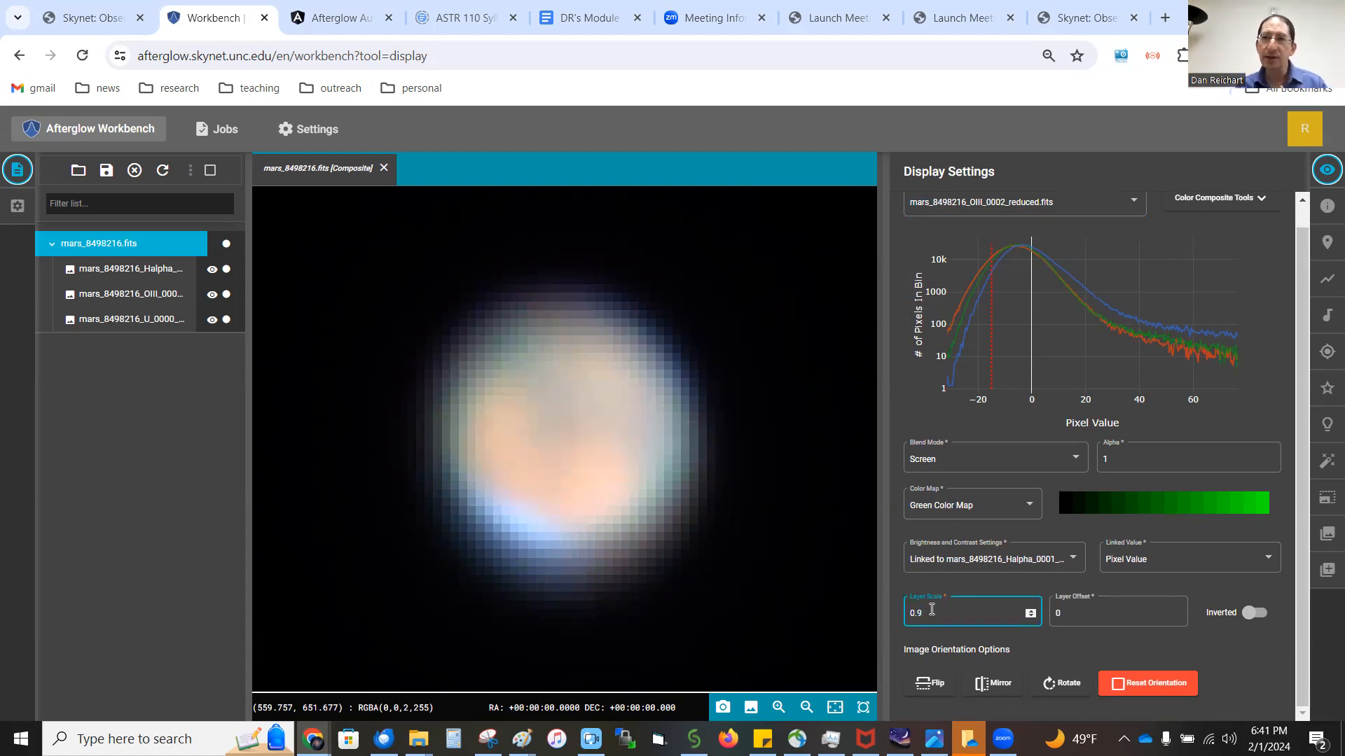
{"action": "scroll", "coordinate": [563, 459], "scroll_direction": "up", "scroll_amount": 1}
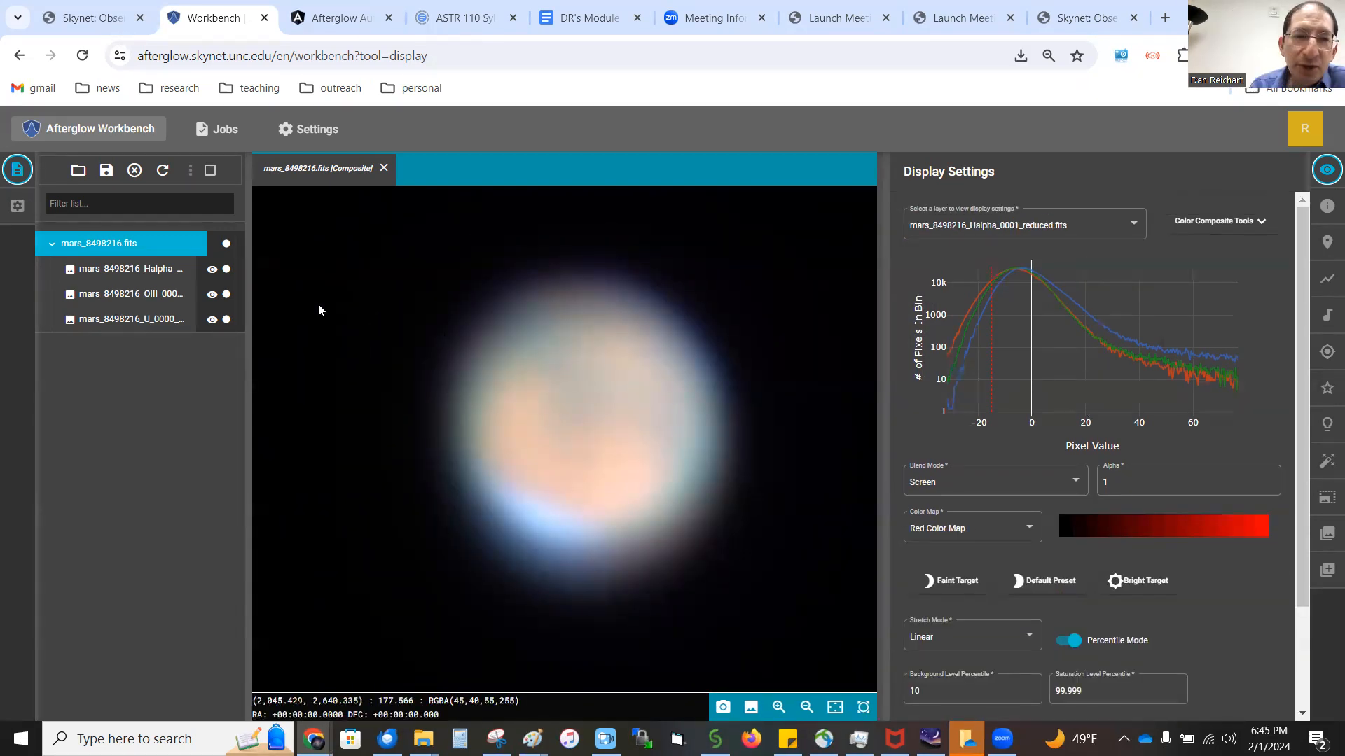
Save the composite group to the Workspace directory as mars_8498216.fits
{"action": "mouse_move", "coordinate": [201, 247]}
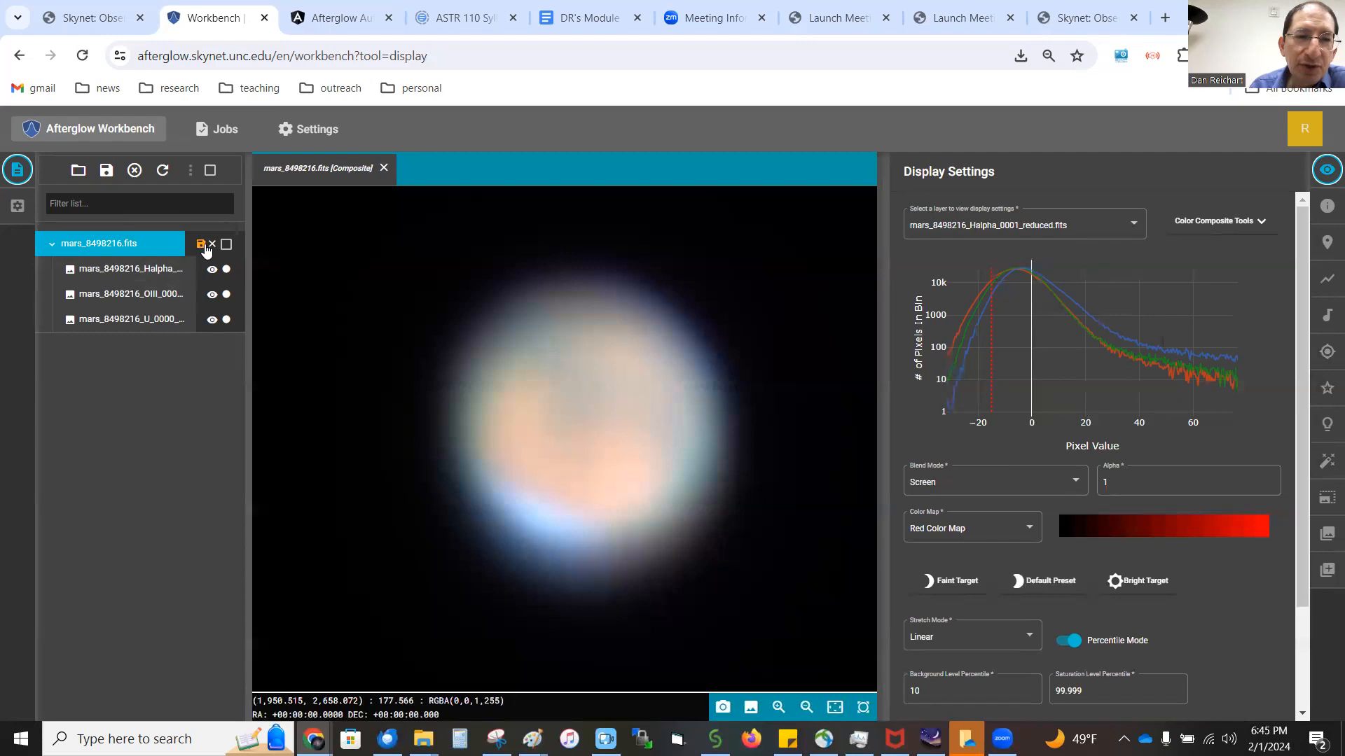
{"action": "left_click", "coordinate": [201, 245]}
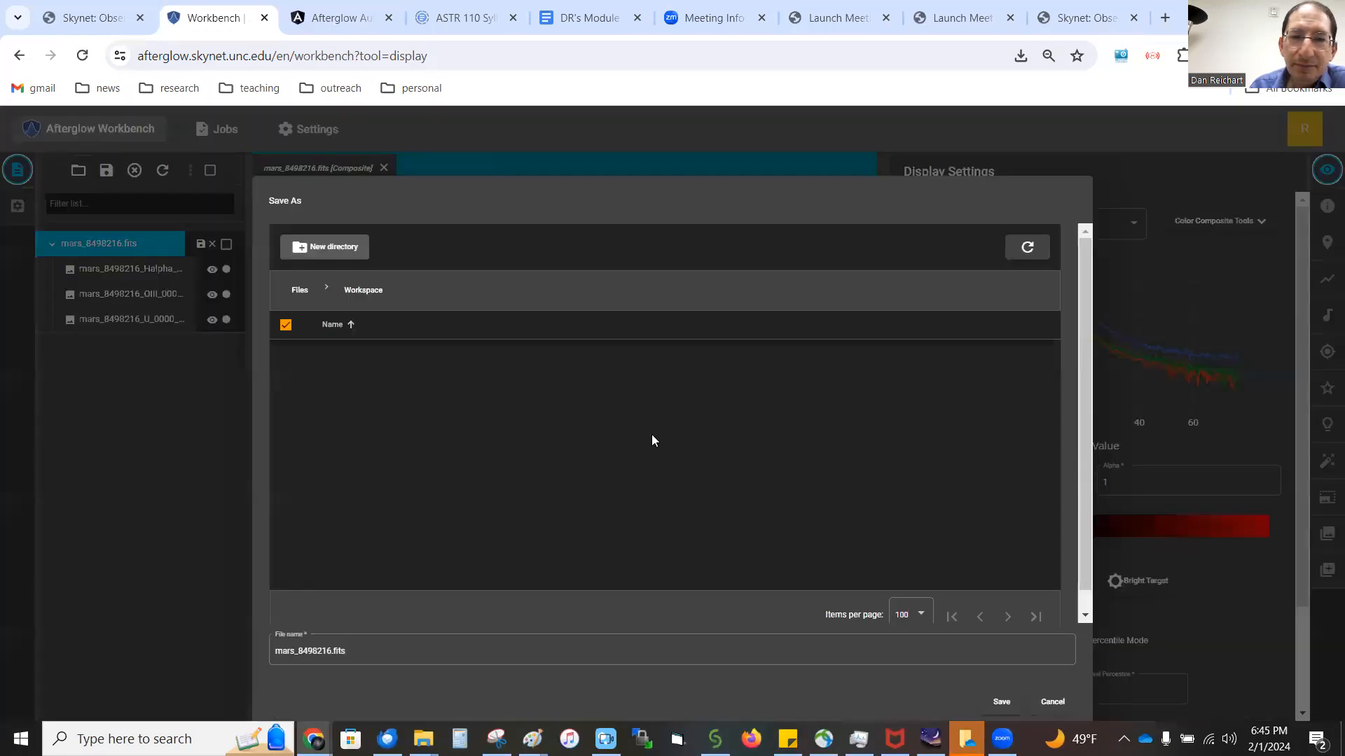
{"action": "left_click", "coordinate": [1002, 703]}
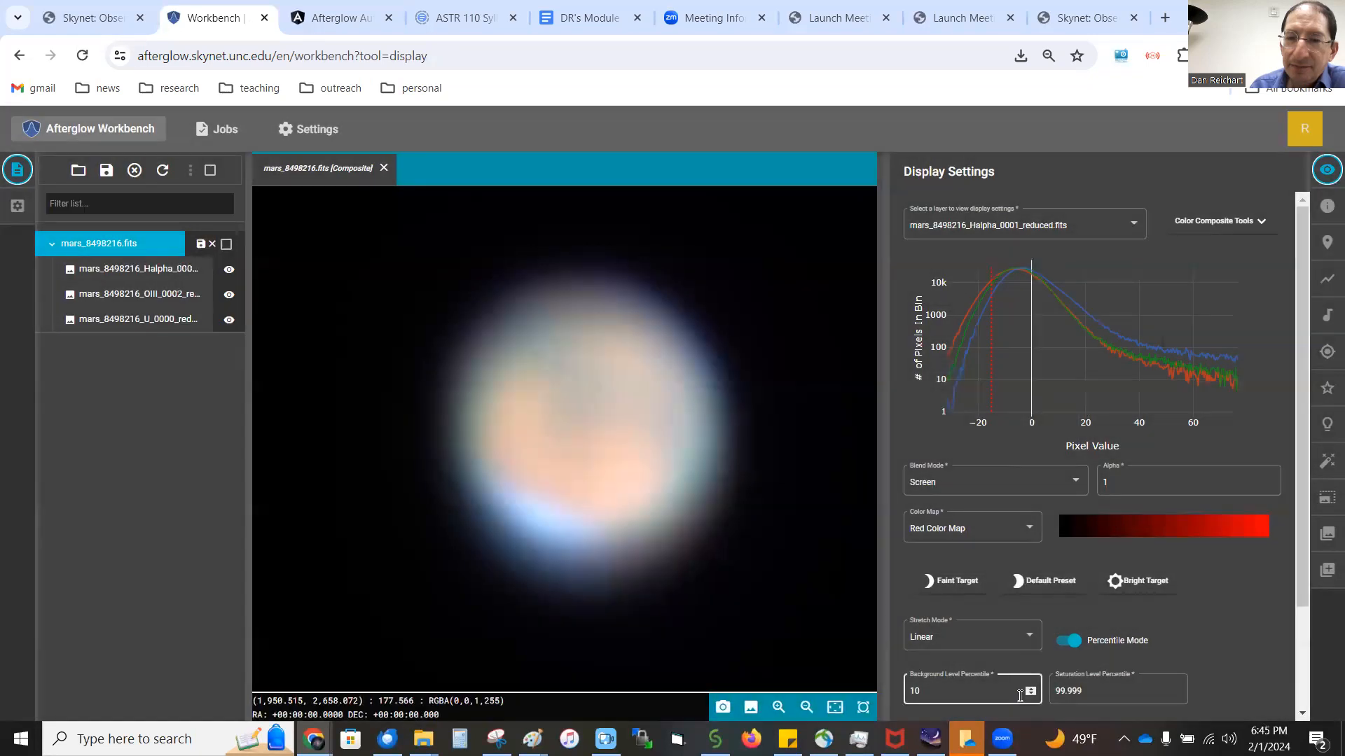
Export the Mars composite as a JPG and view the planet up close in the image viewer
{"action": "left_click", "coordinate": [751, 709]}
{"action": "scroll", "coordinate": [377, 283], "scroll_direction": "up", "scroll_amount": 10}
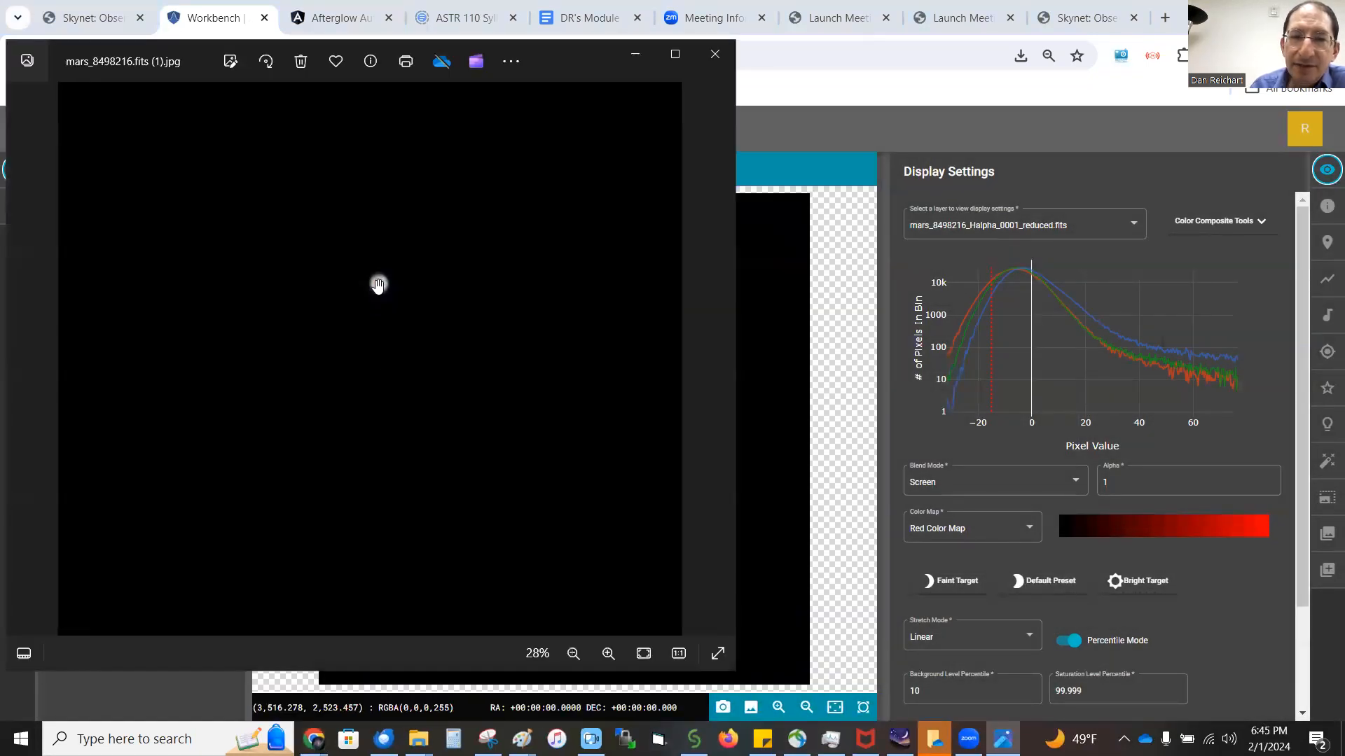
{"action": "scroll", "coordinate": [380, 286], "scroll_direction": "up", "scroll_amount": 3}
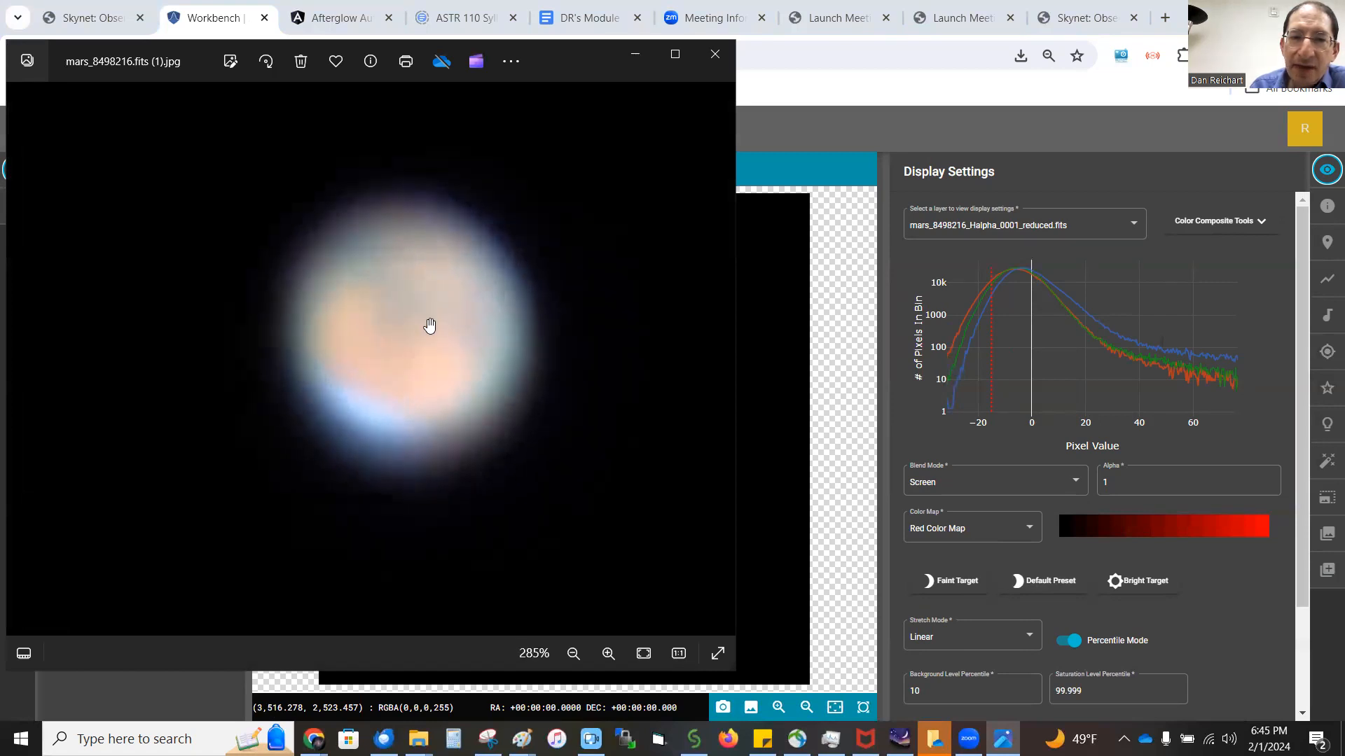
{"action": "scroll", "coordinate": [386, 354], "scroll_direction": "up", "scroll_amount": 1}
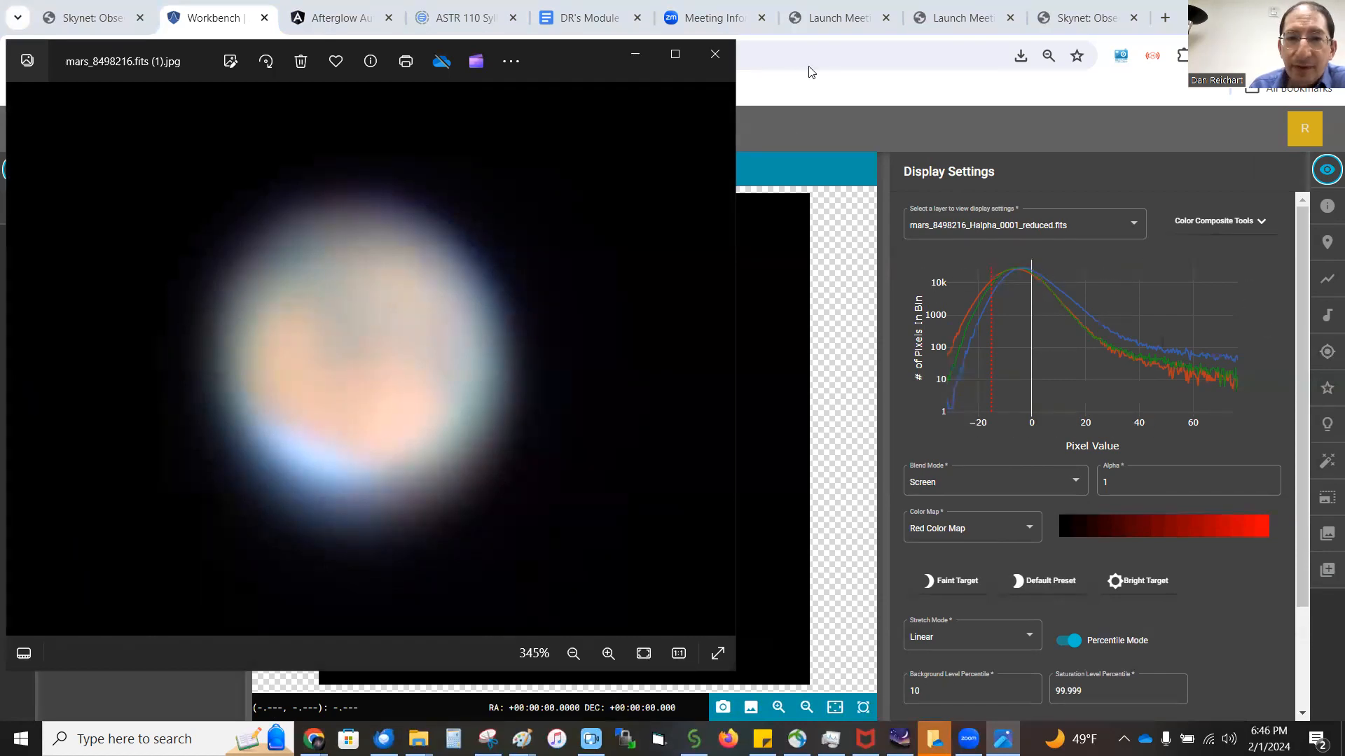
Return to Afterglow and examine the file info of the Halpha layer for its observation start time
{"action": "left_click", "coordinate": [819, 122]}
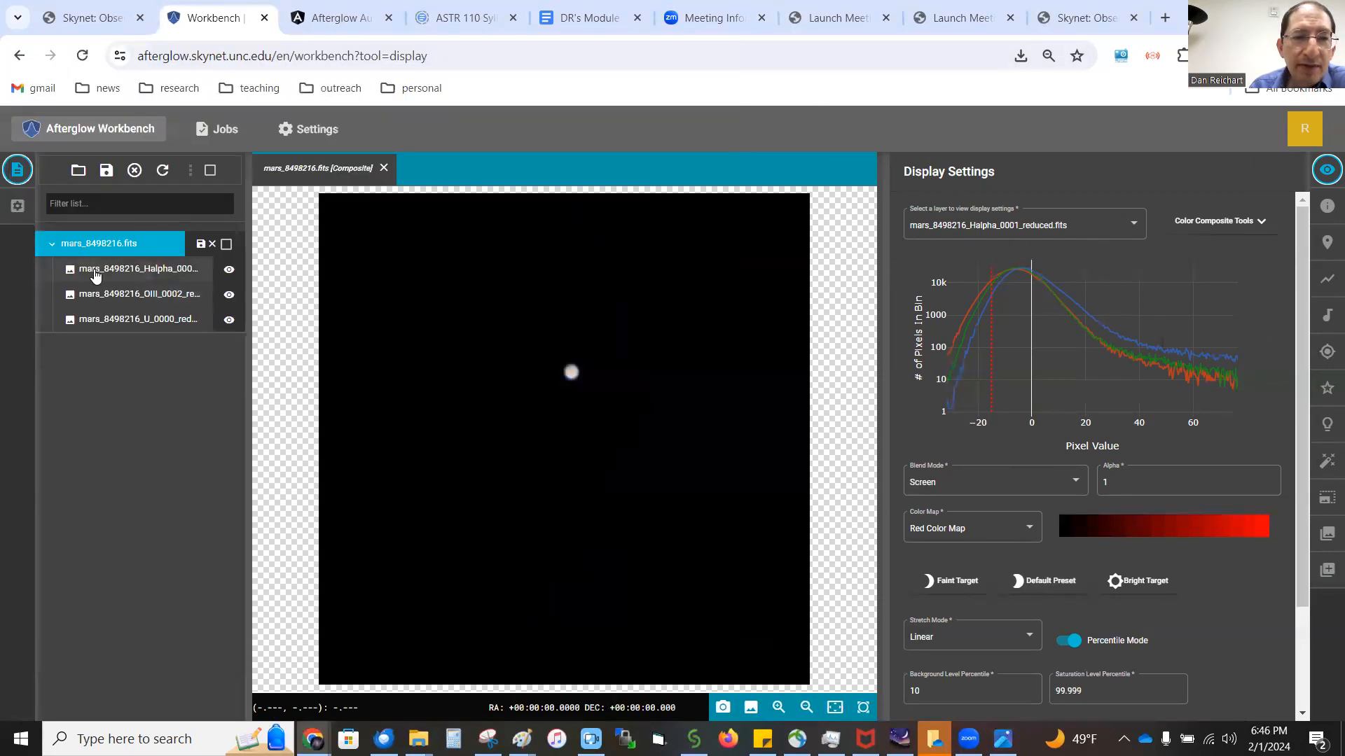
{"action": "left_click", "coordinate": [96, 275]}
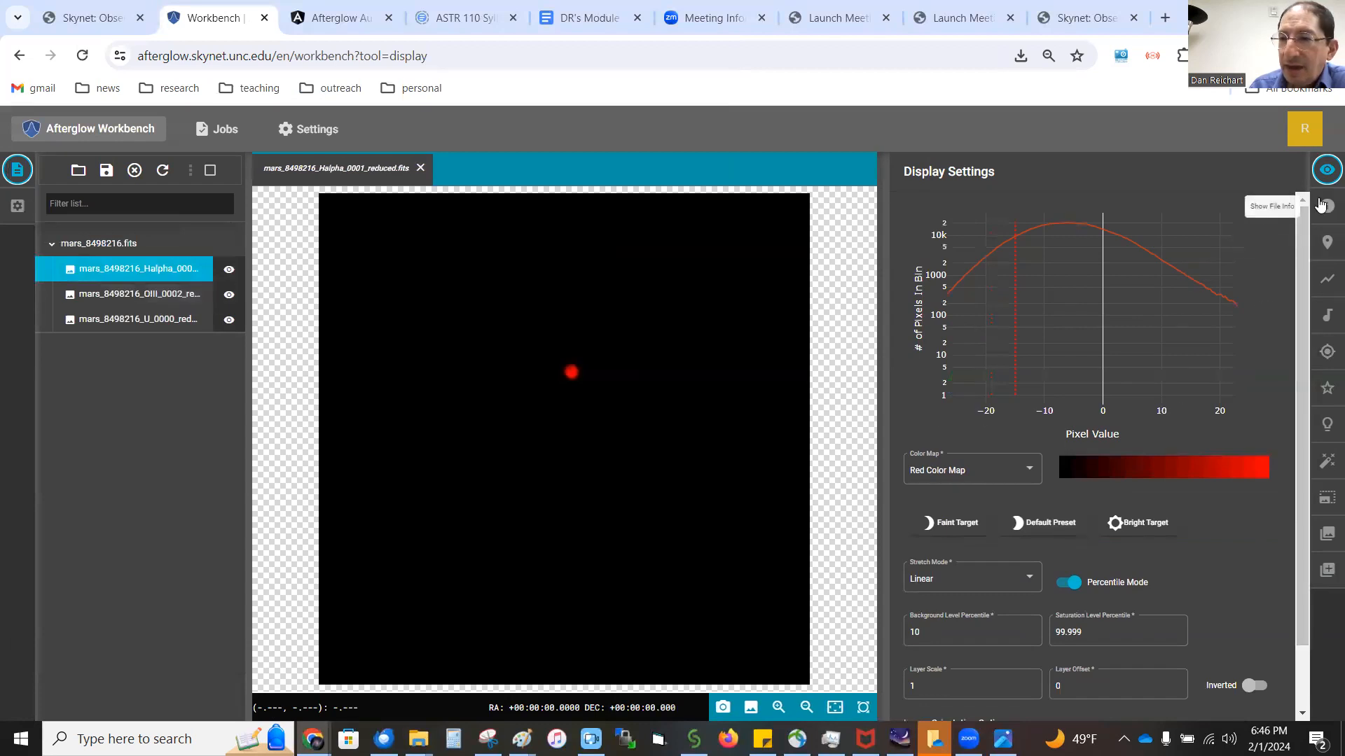
{"action": "left_click", "coordinate": [1323, 205]}
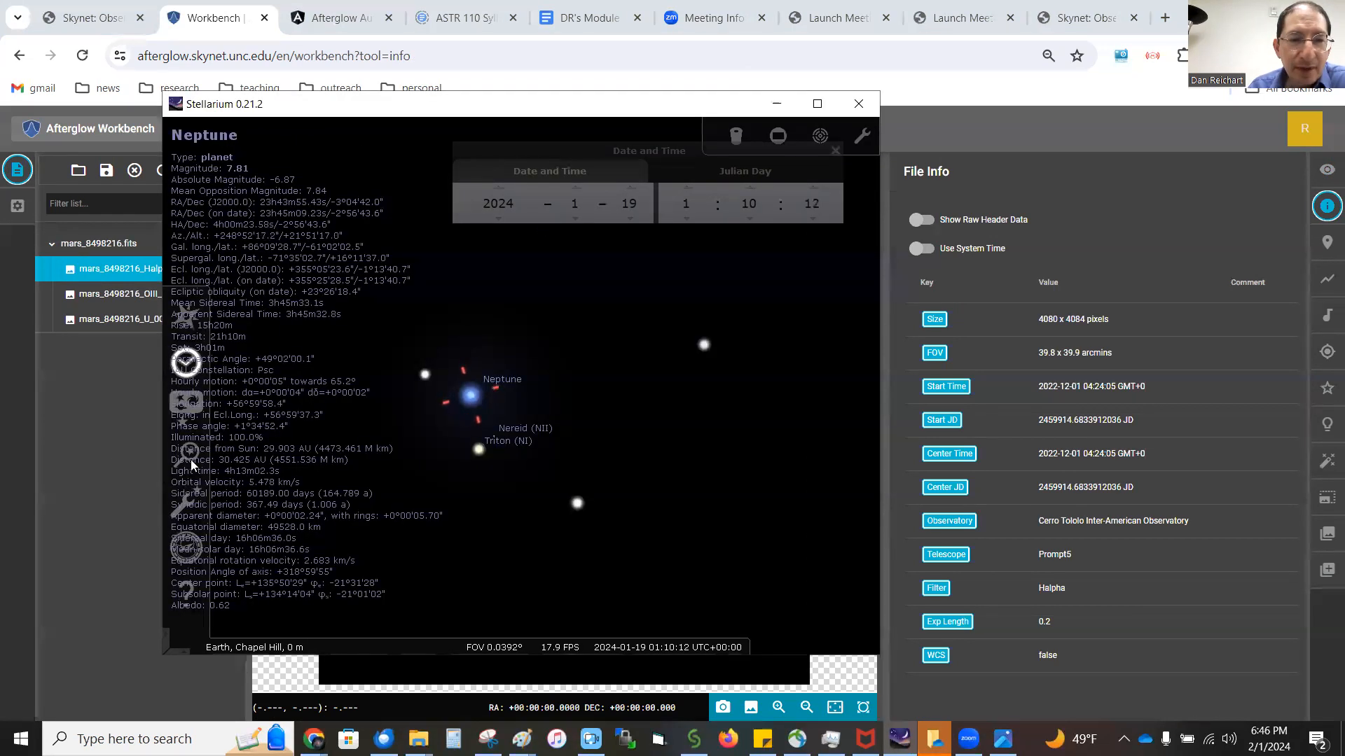
Switch to Stellarium and search for Mars to show the planet's disk up close
{"action": "left_click", "coordinate": [195, 451]}
{"action": "type", "text": "mars"}
{"action": "key", "text": "Return"}
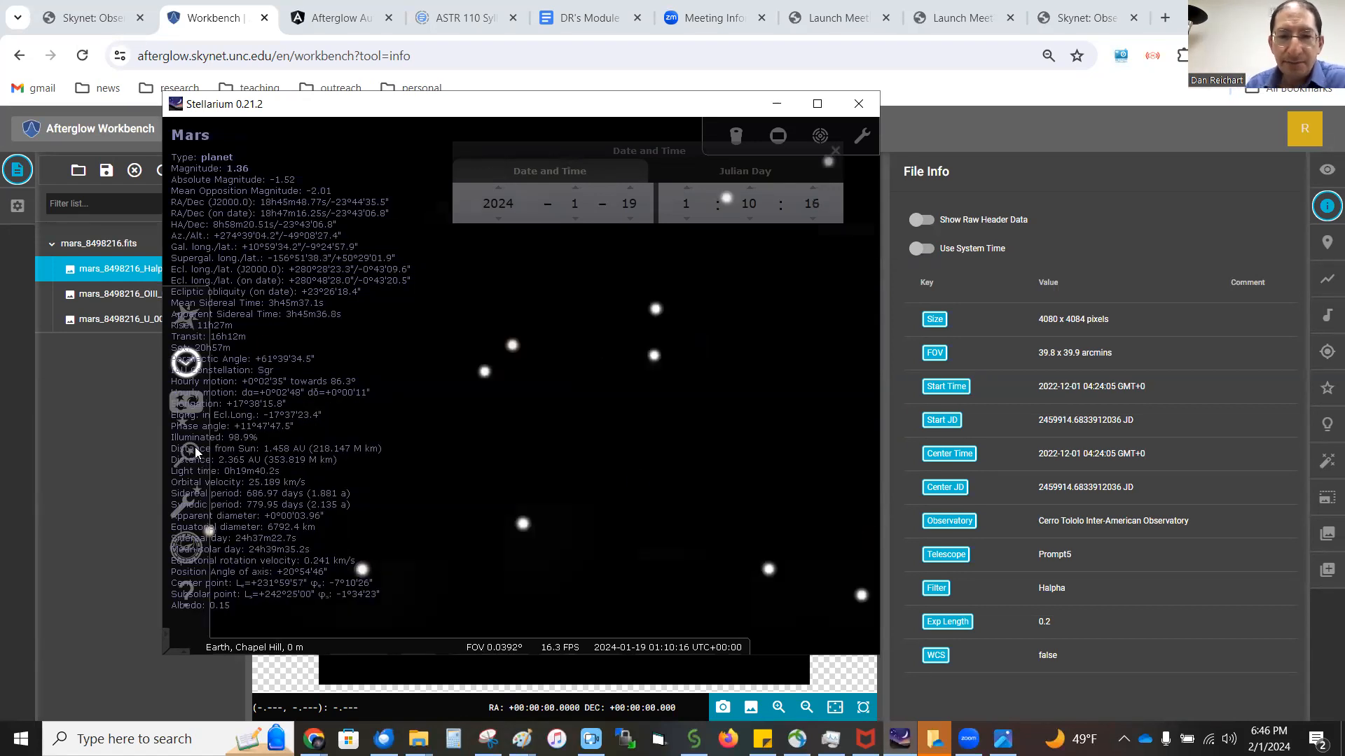
{"action": "scroll", "coordinate": [519, 378], "scroll_direction": "up", "scroll_amount": 2}
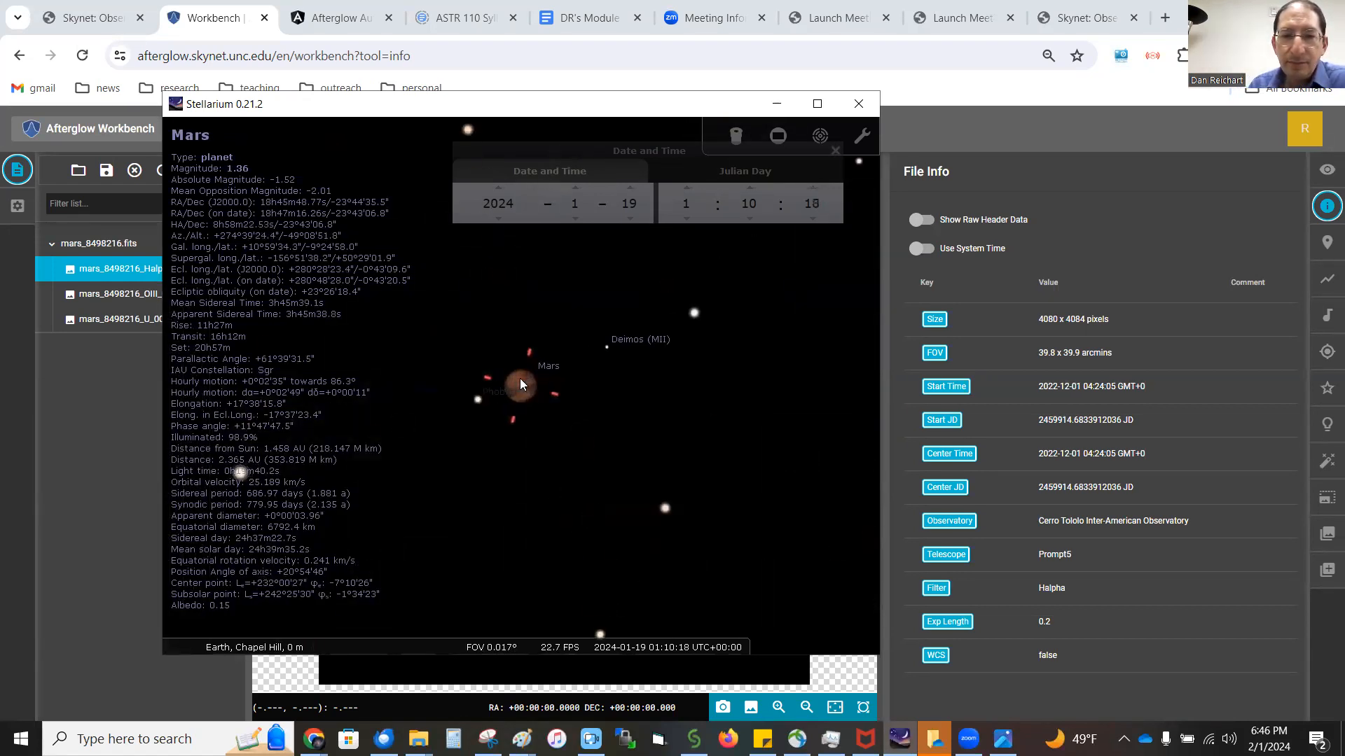
{"action": "scroll", "coordinate": [519, 378], "scroll_direction": "up", "scroll_amount": 2}
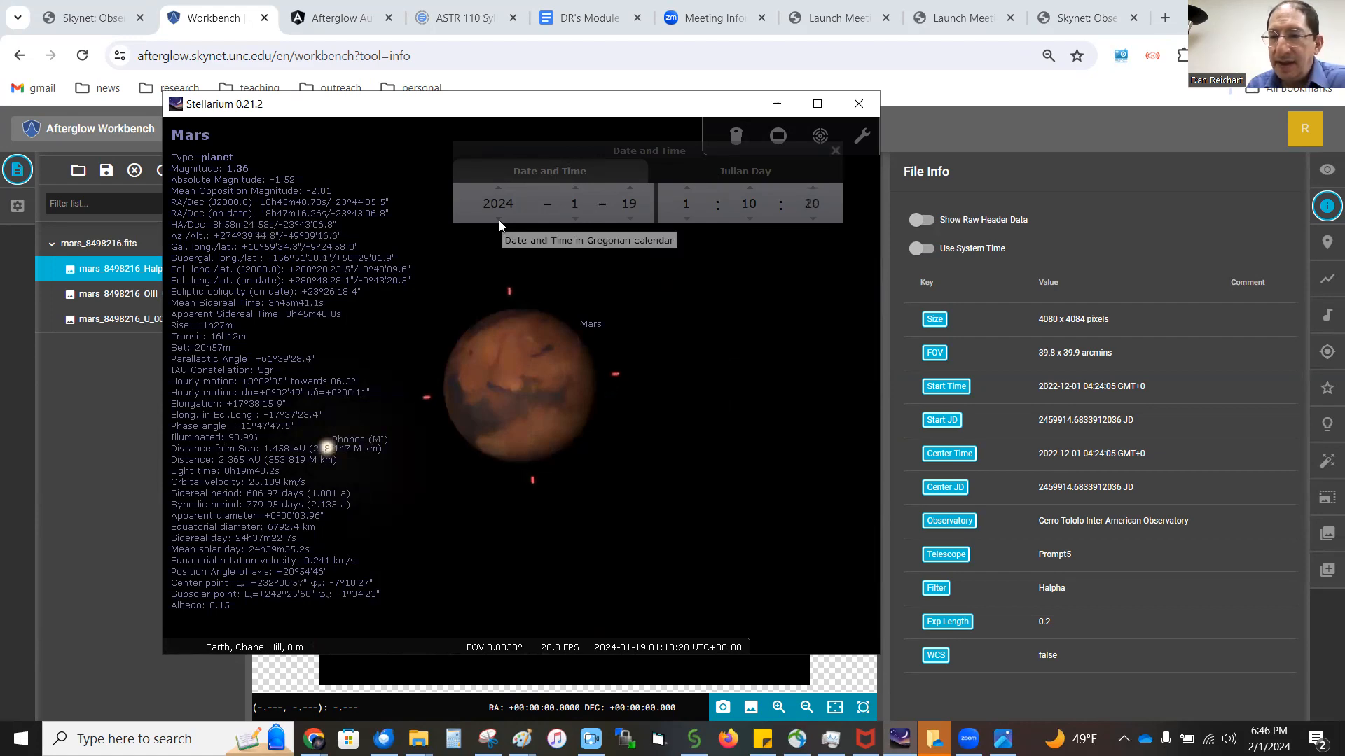
Set the simulation date's year to 2022 and its month to 12
{"action": "left_click", "coordinate": [498, 220]}
{"action": "left_click", "coordinate": [578, 218]}
{"action": "left_click", "coordinate": [578, 218]}
{"action": "left_click", "coordinate": [578, 217]}
{"action": "left_click", "coordinate": [578, 187]}
{"action": "left_click", "coordinate": [579, 187]}
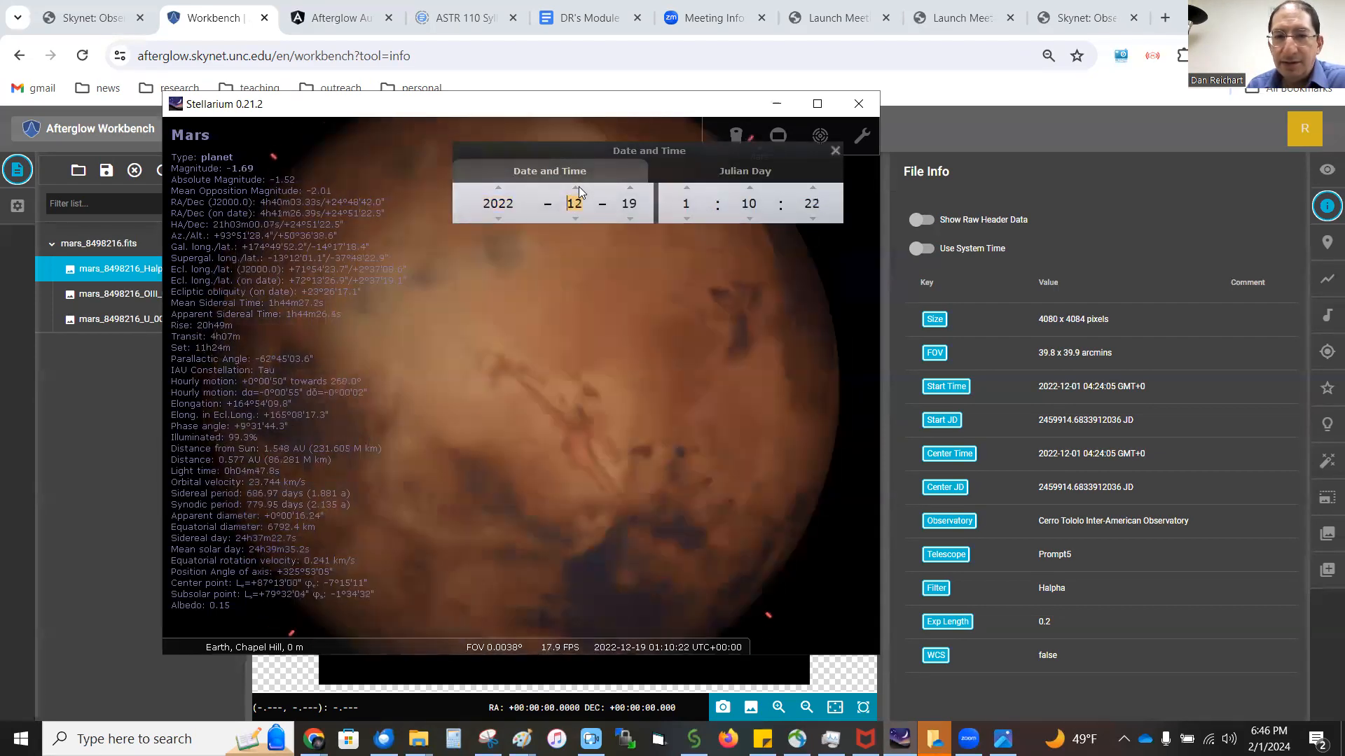
Set the day of the simulation date to 1
{"action": "left_click", "coordinate": [633, 218]}
{"action": "left_click", "coordinate": [633, 219]}
{"action": "left_click", "coordinate": [633, 218]}
{"action": "left_click", "coordinate": [633, 219]}
{"action": "left_click", "coordinate": [633, 218]}
{"action": "left_click", "coordinate": [633, 219]}
{"action": "left_click", "coordinate": [633, 219]}
{"action": "left_click", "coordinate": [634, 218]}
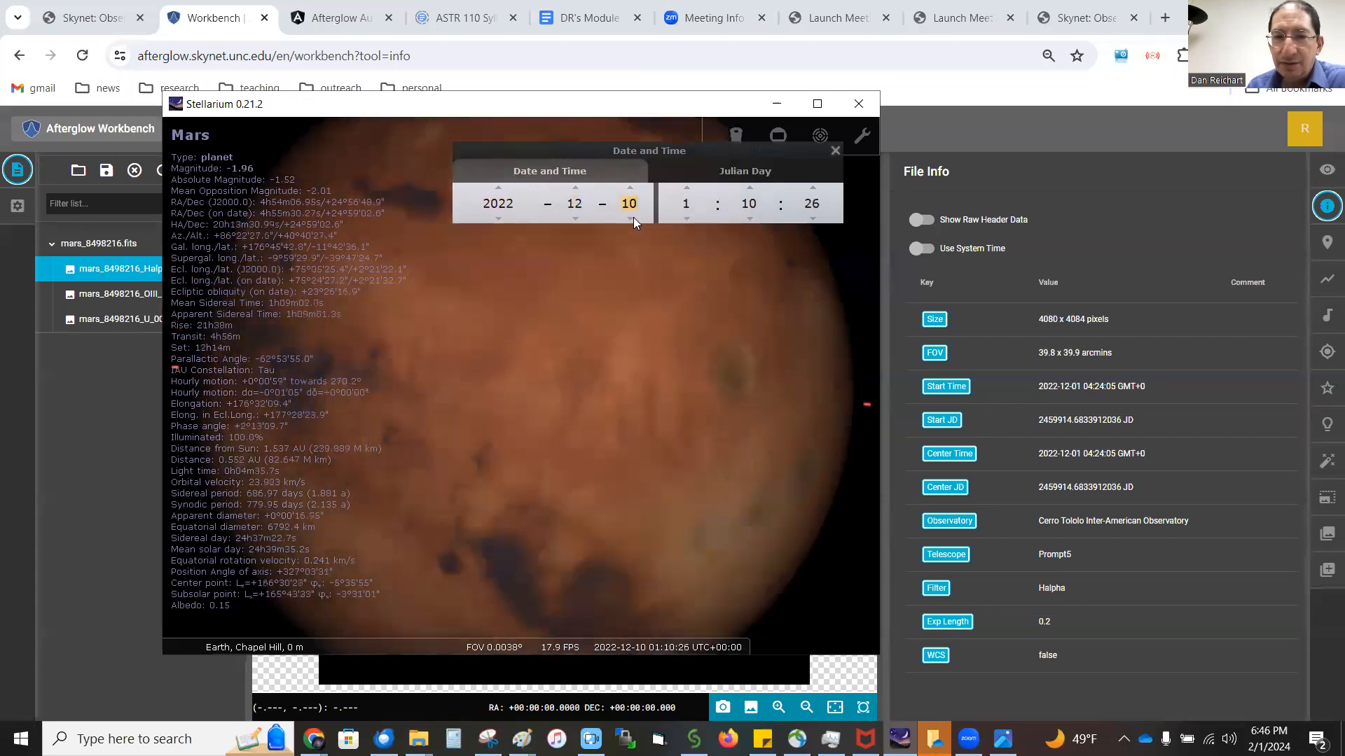
{"action": "left_click", "coordinate": [633, 218]}
{"action": "left_click", "coordinate": [633, 218]}
{"action": "left_click", "coordinate": [633, 218]}
{"action": "left_click", "coordinate": [633, 219]}
{"action": "left_click", "coordinate": [633, 218]}
{"action": "left_click", "coordinate": [633, 218]}
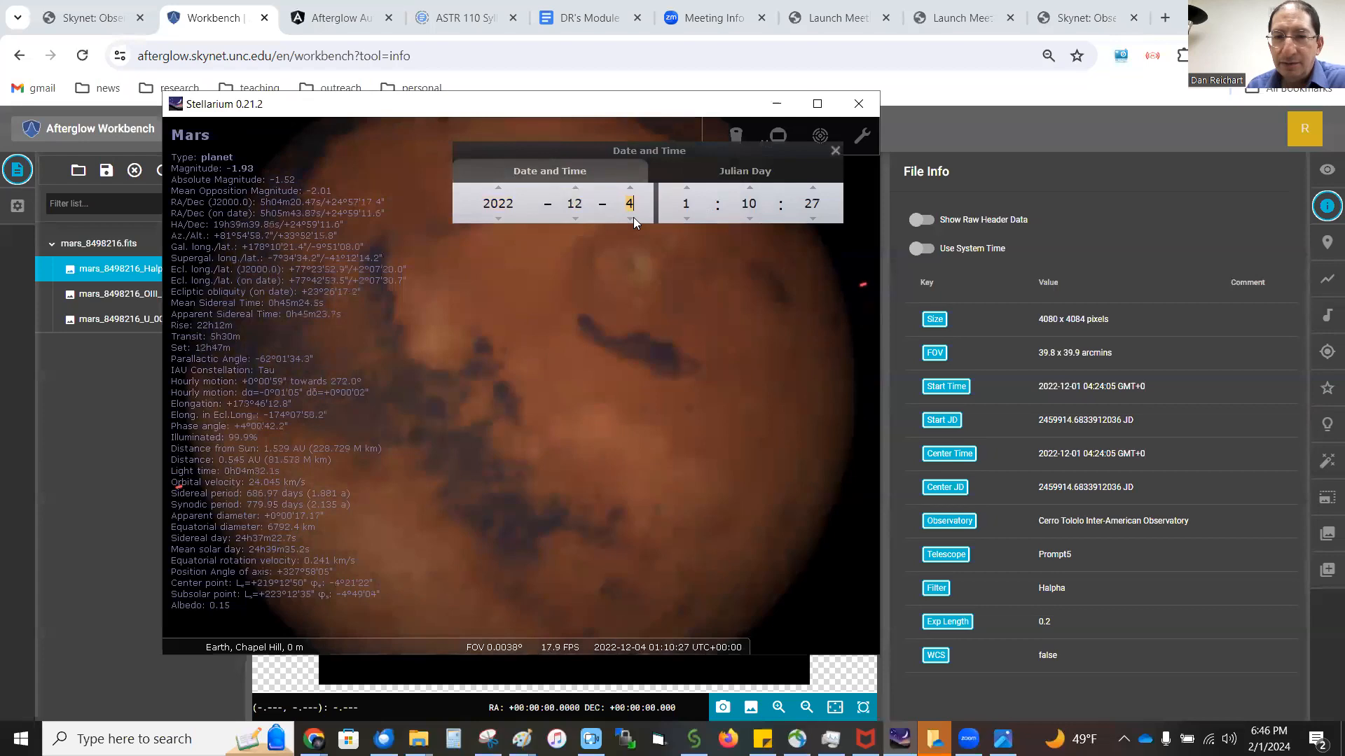
{"action": "left_click", "coordinate": [633, 219]}
{"action": "left_click", "coordinate": [633, 218]}
{"action": "left_click", "coordinate": [633, 219]}
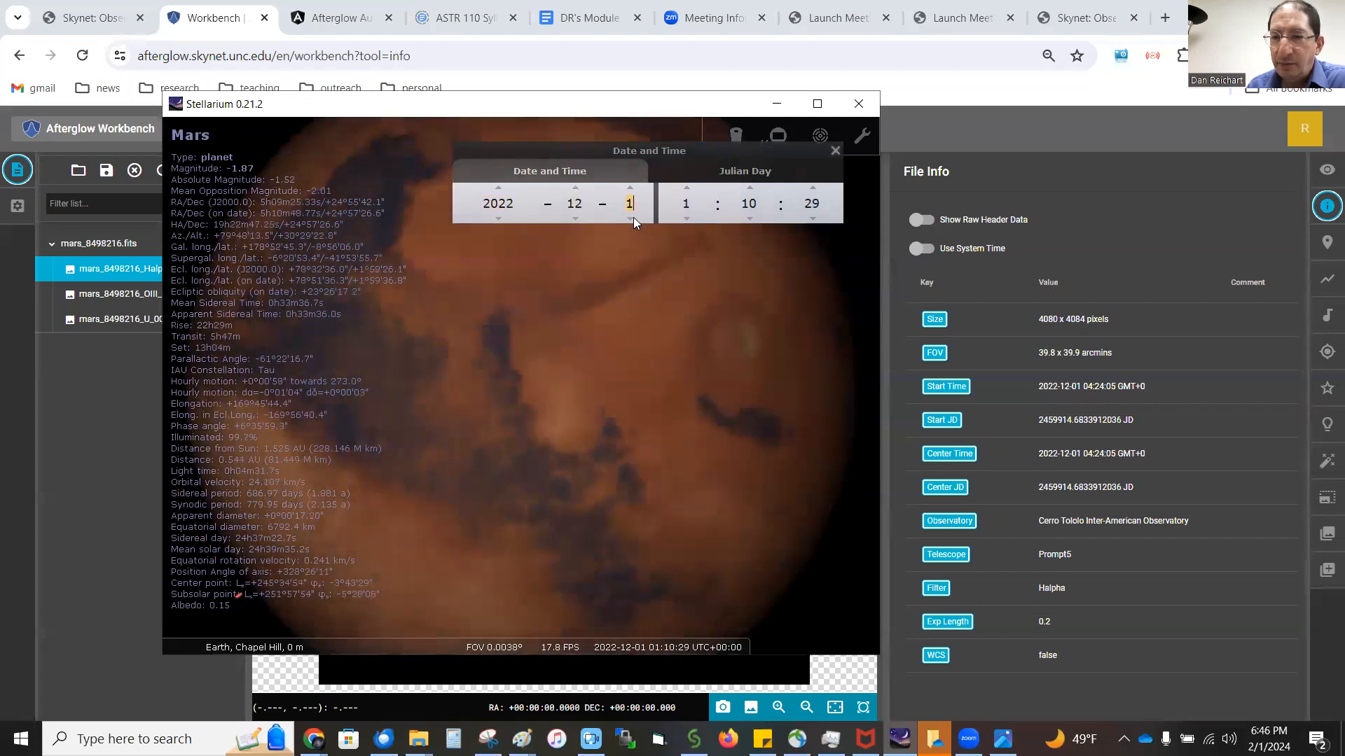
Set the simulation time to hour 4 and minute 24 to match the observation
{"action": "left_click", "coordinate": [687, 189]}
{"action": "left_click", "coordinate": [688, 189]}
{"action": "left_click", "coordinate": [688, 189]}
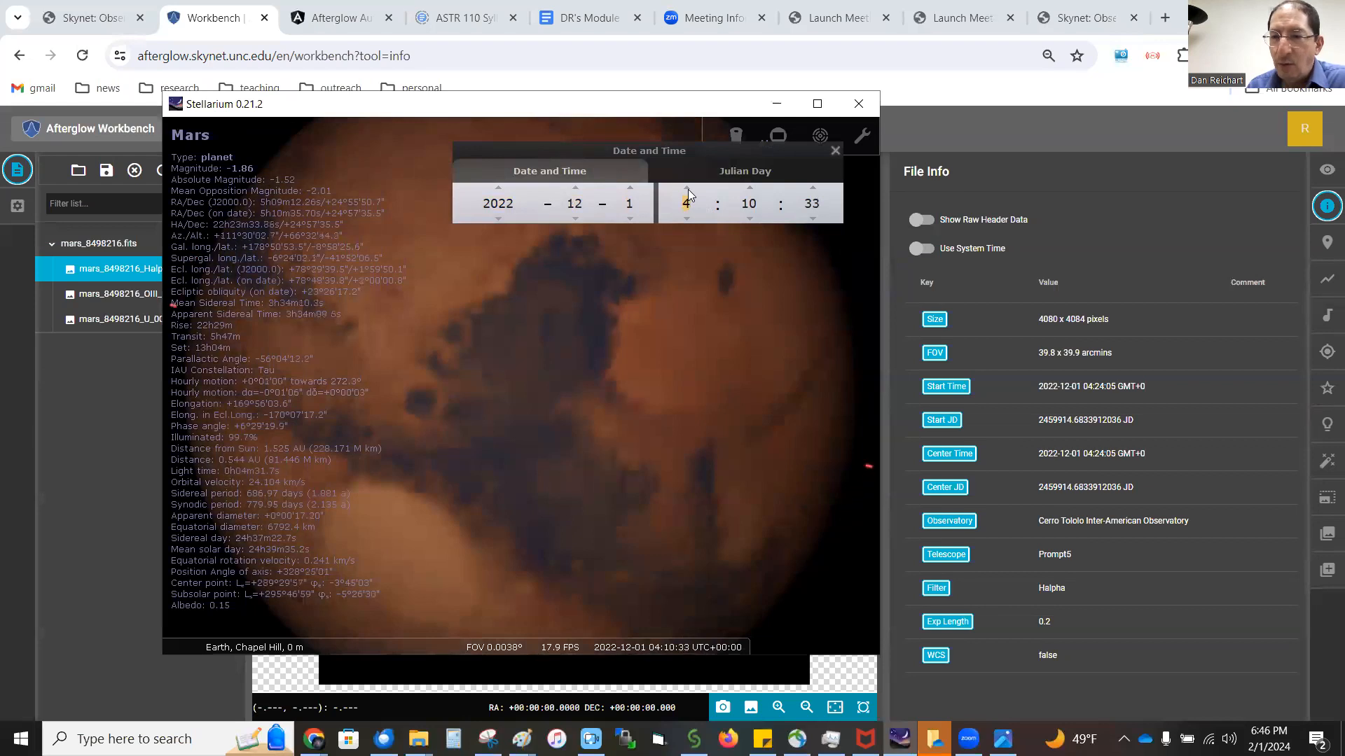
{"action": "left_click", "coordinate": [754, 186]}
{"action": "left_click", "coordinate": [754, 187]}
{"action": "left_click", "coordinate": [754, 187]}
{"action": "left_click", "coordinate": [754, 187]}
{"action": "left_click", "coordinate": [754, 186]}
{"action": "left_click", "coordinate": [753, 186]}
{"action": "left_click", "coordinate": [754, 186]}
{"action": "left_click", "coordinate": [753, 186]}
{"action": "left_click", "coordinate": [754, 187]}
{"action": "left_click", "coordinate": [754, 186]}
{"action": "left_click", "coordinate": [753, 186]}
{"action": "left_click", "coordinate": [753, 187]}
{"action": "left_click", "coordinate": [753, 186]}
{"action": "left_click", "coordinate": [751, 219]}
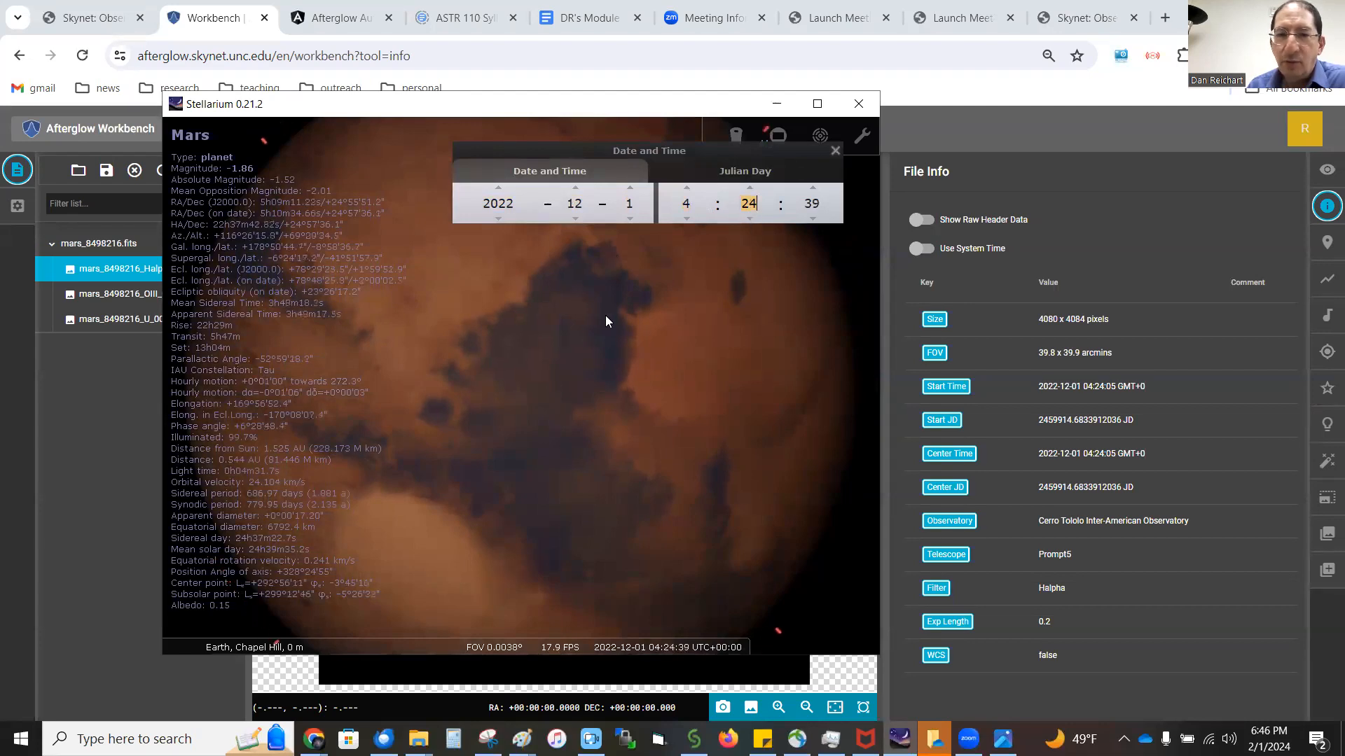
Fit the whole Mars disk in the Stellarium view and move its window aside for a side-by-side comparison
{"action": "scroll", "coordinate": [594, 351], "scroll_direction": "down", "scroll_amount": 5}
{"action": "left_click_drag", "start_coordinate": [514, 374], "coordinate": [574, 379]}
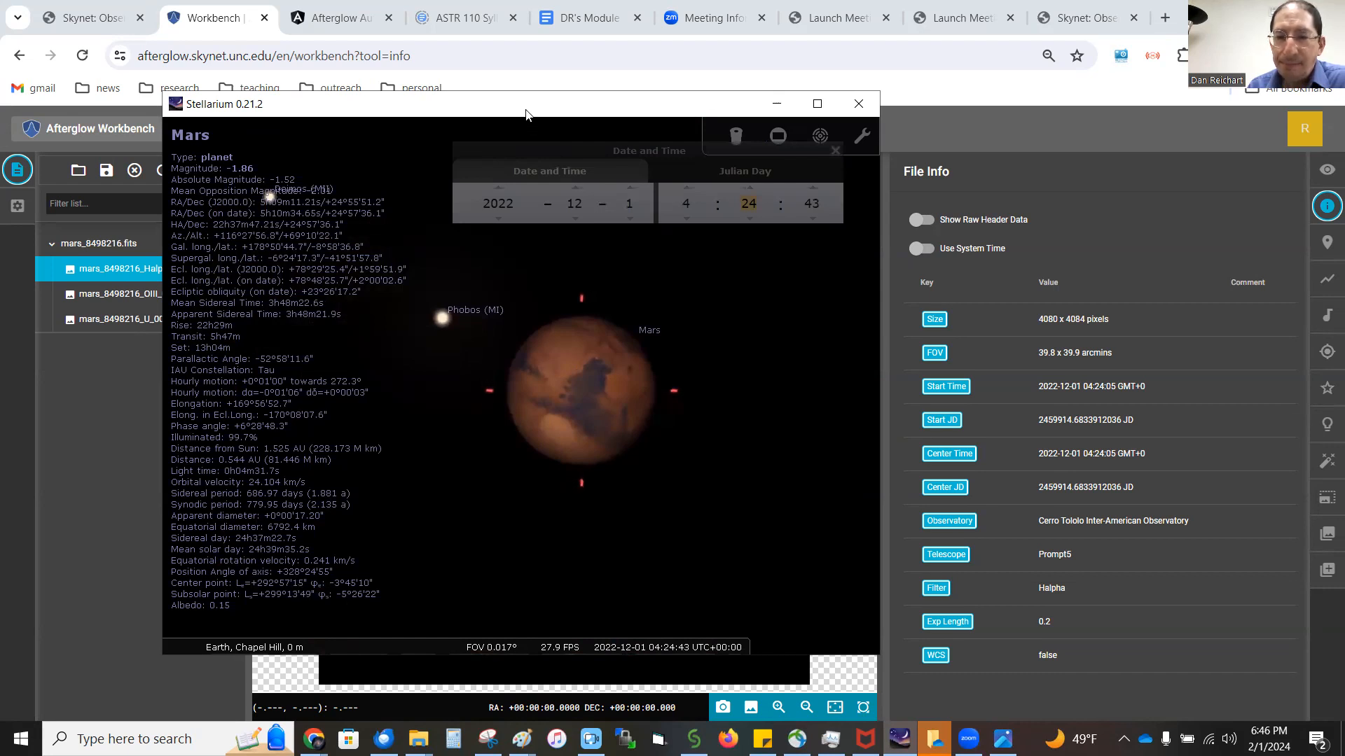
{"action": "left_click_drag", "start_coordinate": [526, 114], "coordinate": [1019, 133]}
Bring up the exported Mars JPG and rotate it 180 degrees to compare the disk with the simulated Mars
{"action": "left_click", "coordinate": [1003, 738]}
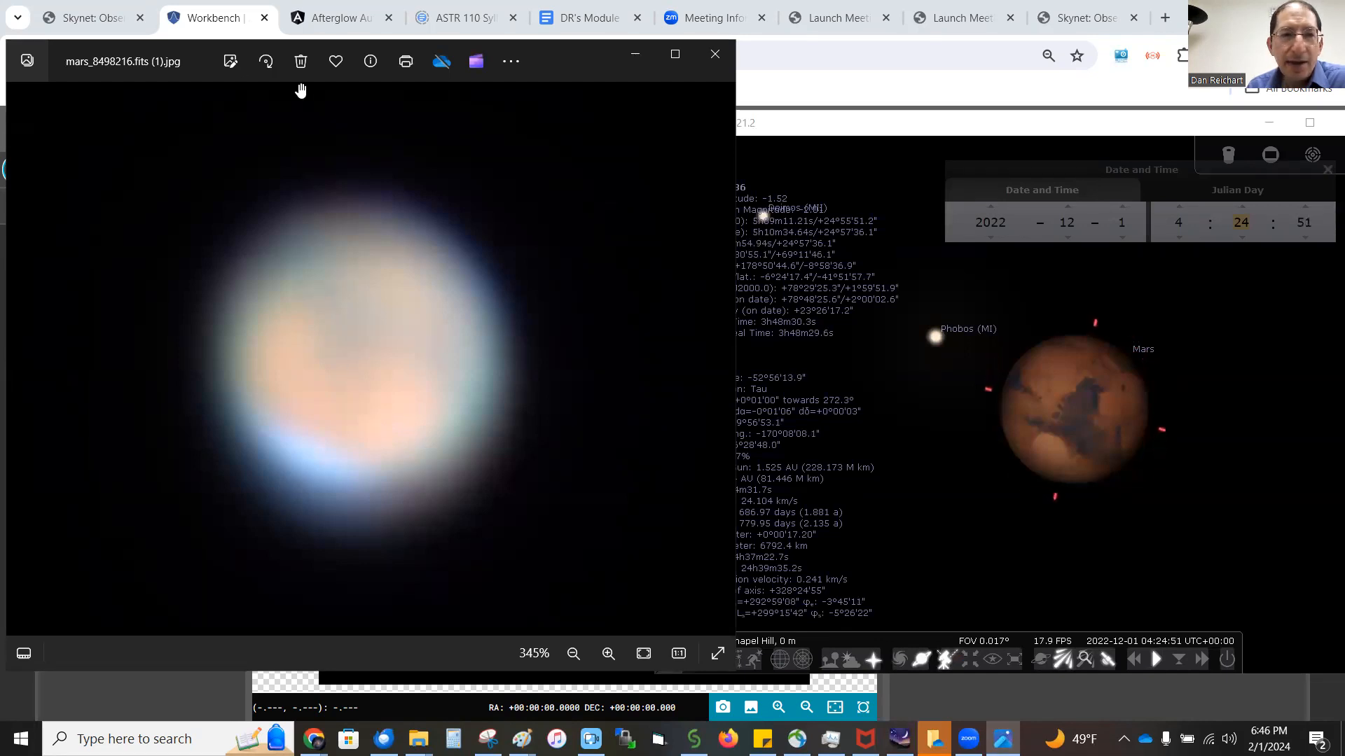
{"action": "left_click", "coordinate": [267, 62]}
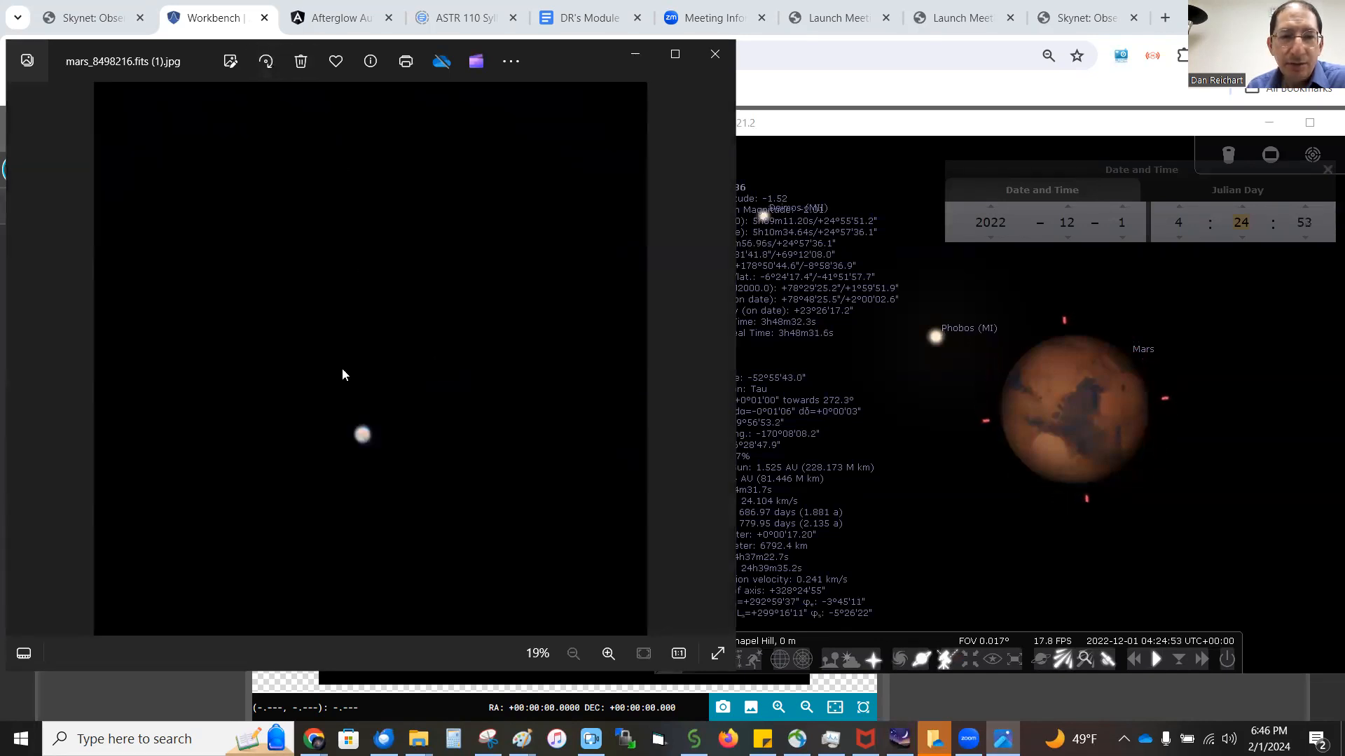
{"action": "scroll", "coordinate": [361, 443], "scroll_direction": "up", "scroll_amount": 8}
{"action": "scroll", "coordinate": [362, 447], "scroll_direction": "up", "scroll_amount": 4}
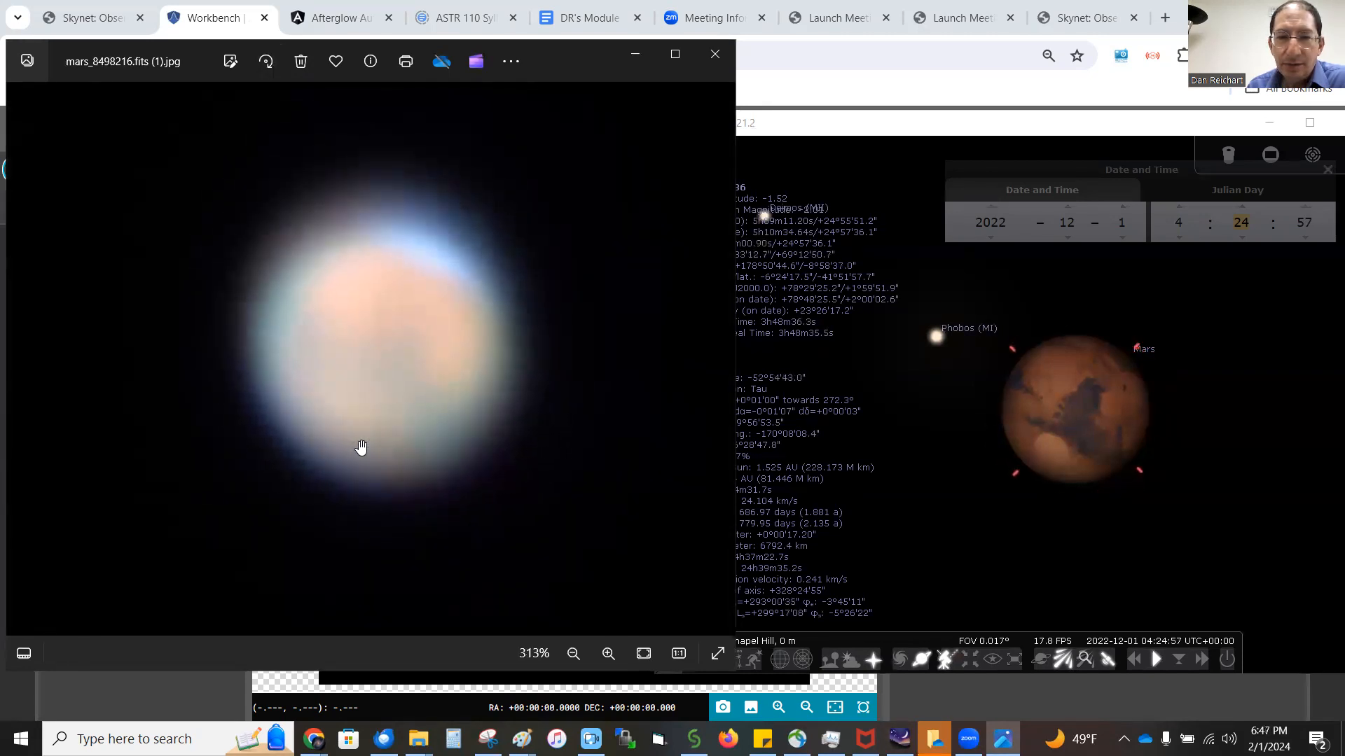